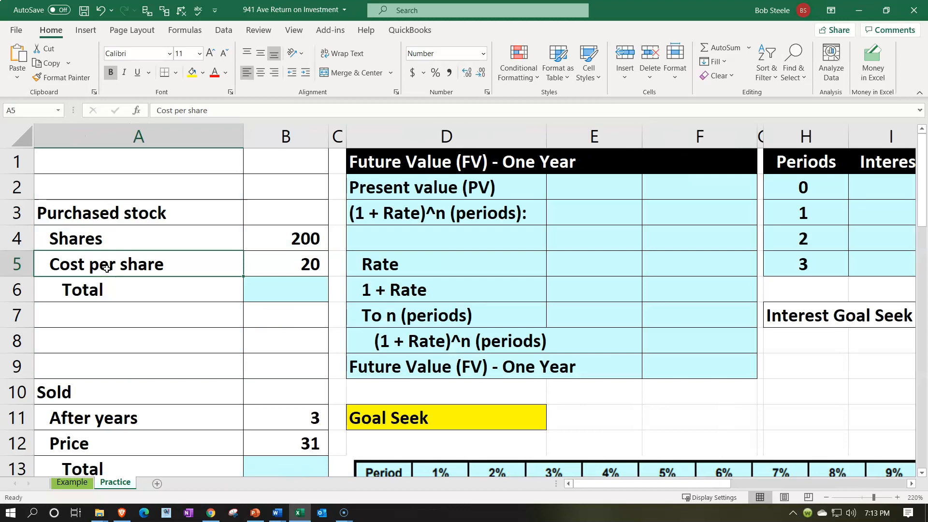
Step: Review the purchased and sold stock data and the future value formula beneath it
click(63, 252)
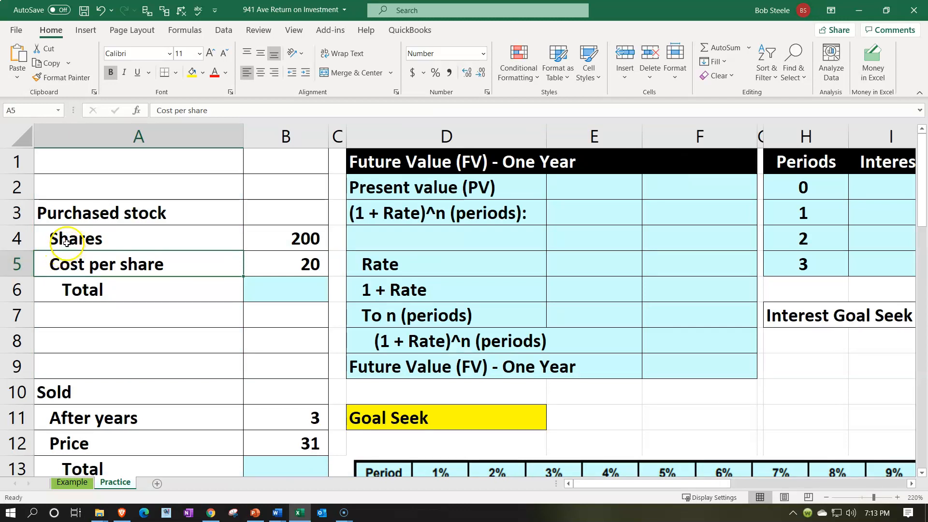
click(66, 240)
key(Down)
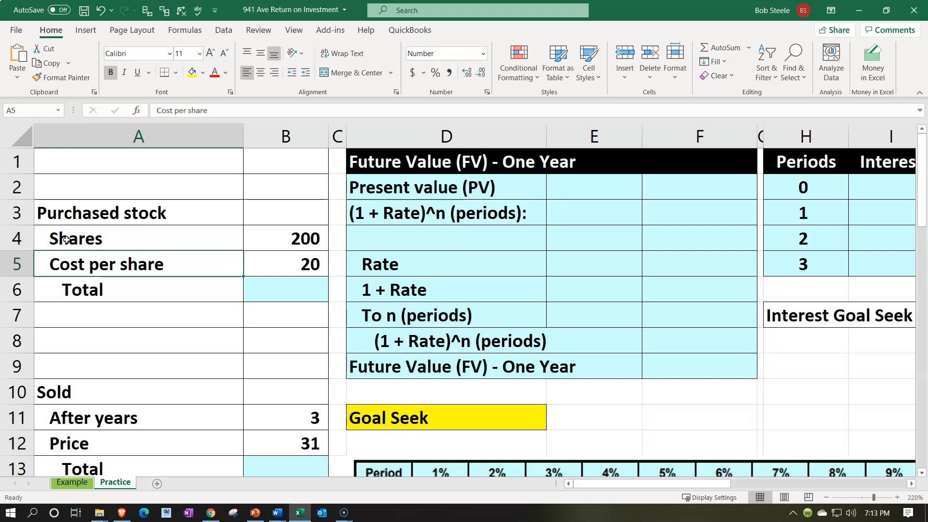
key(Down)
key(Down)
key(Down)
key(Down)
key(Down)
key(Down)
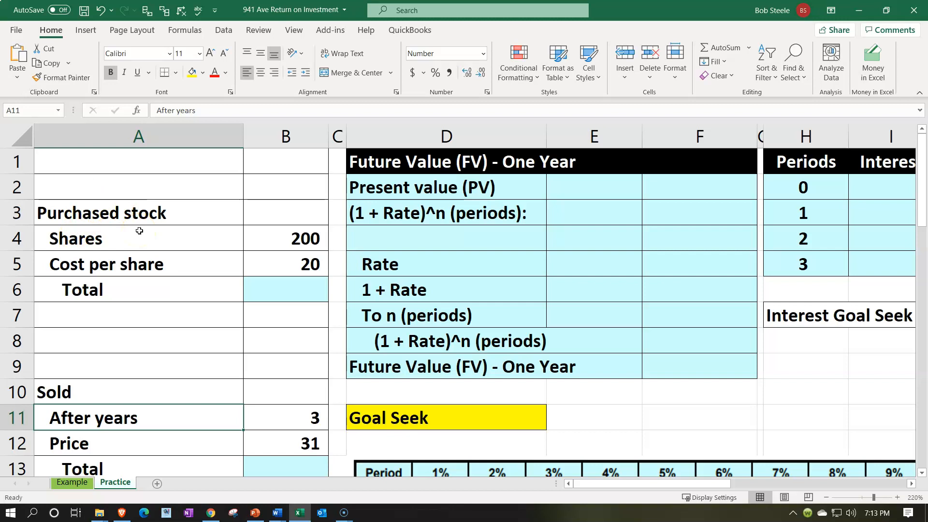
scroll(139, 230, down, 3)
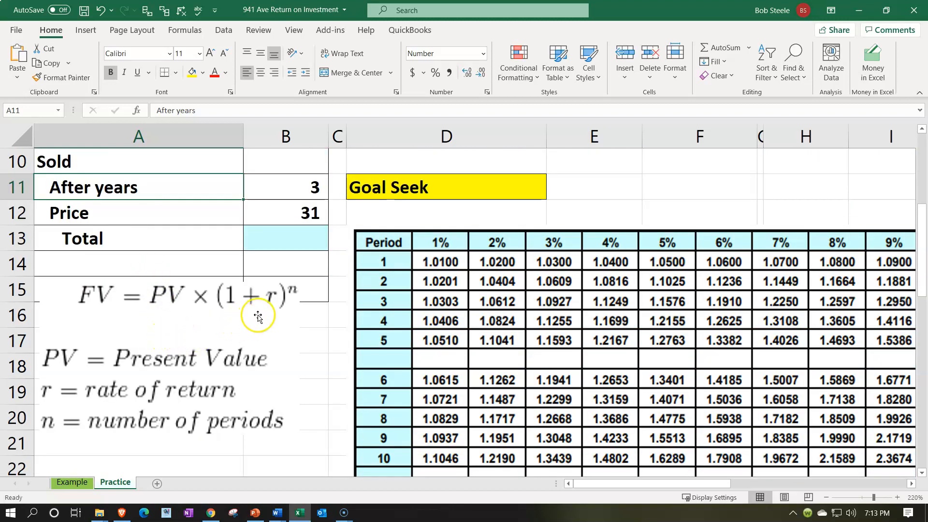
scroll(257, 315, up, 3)
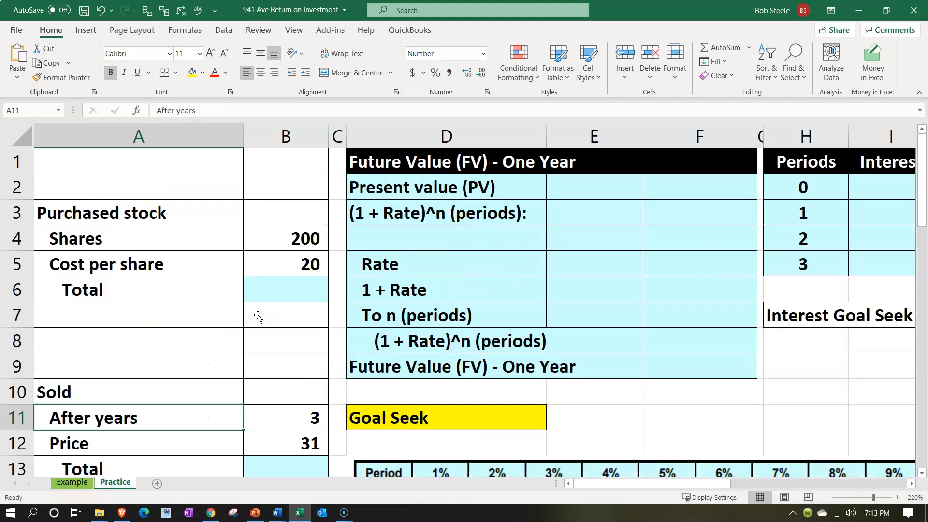
Step: Calculate the purchase total in B6 by multiplying shares by cost per share, =B4*B5
click(260, 287)
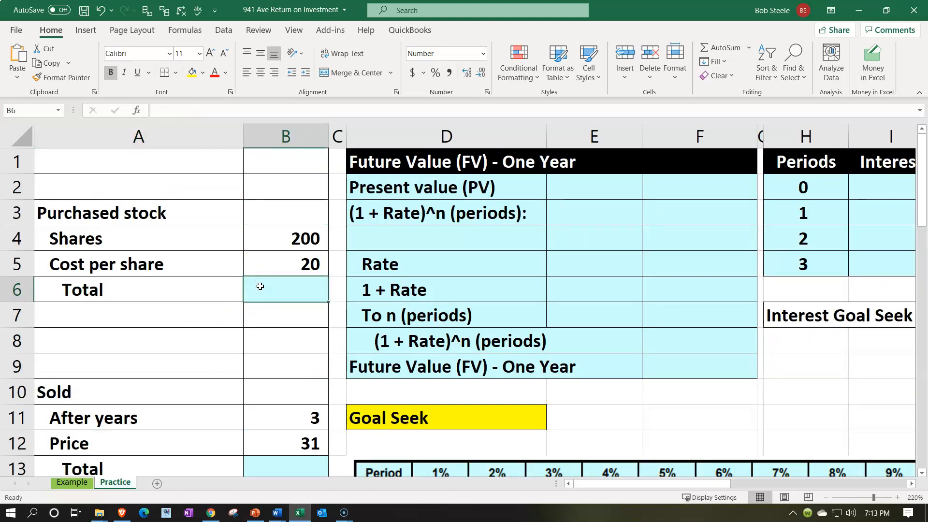
text(=)
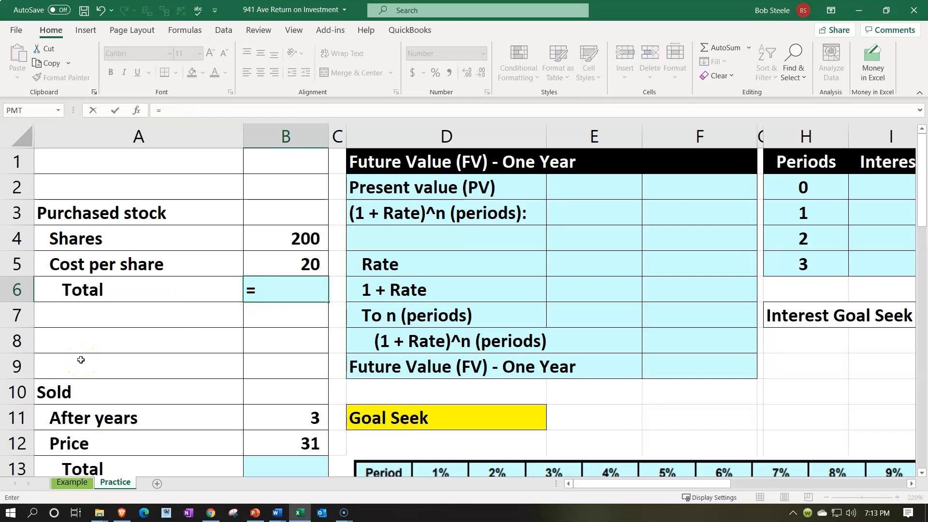
key(Up)
key(Up)
text(*)
key(Up)
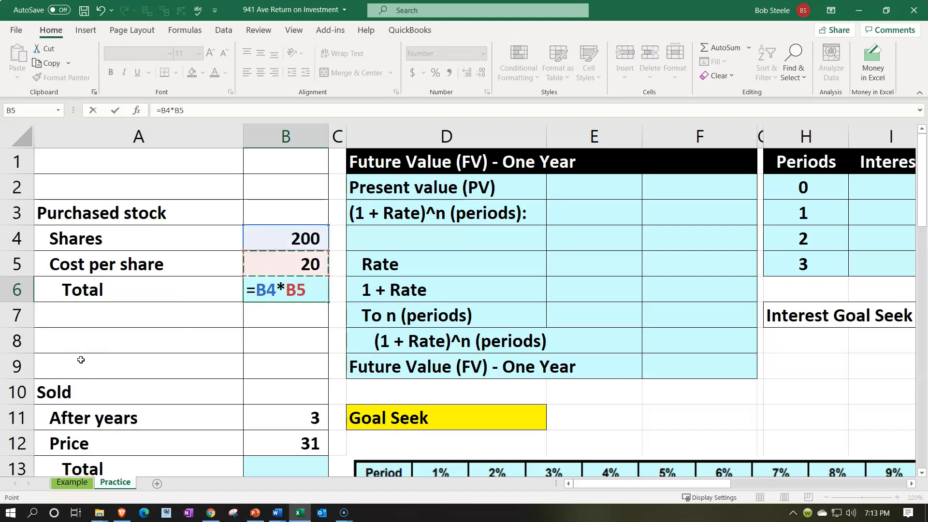
key(Return)
Step: Calculate the sale total in B13 by multiplying the shares by the sale price, =B4*B12
key(Down)
key(Down)
key(Down)
key(Down)
key(Down)
key(Down)
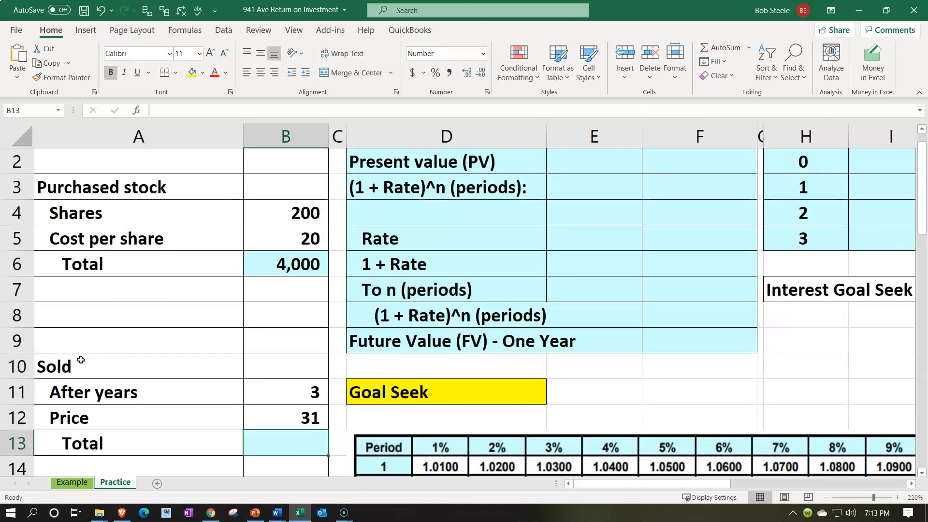
text(=)
key(Up)
key(Up)
key(Up)
key(Up)
key(Up)
key(Up)
key(Up)
key(Up)
key(Up)
text(*)
key(Up)
key(Return)
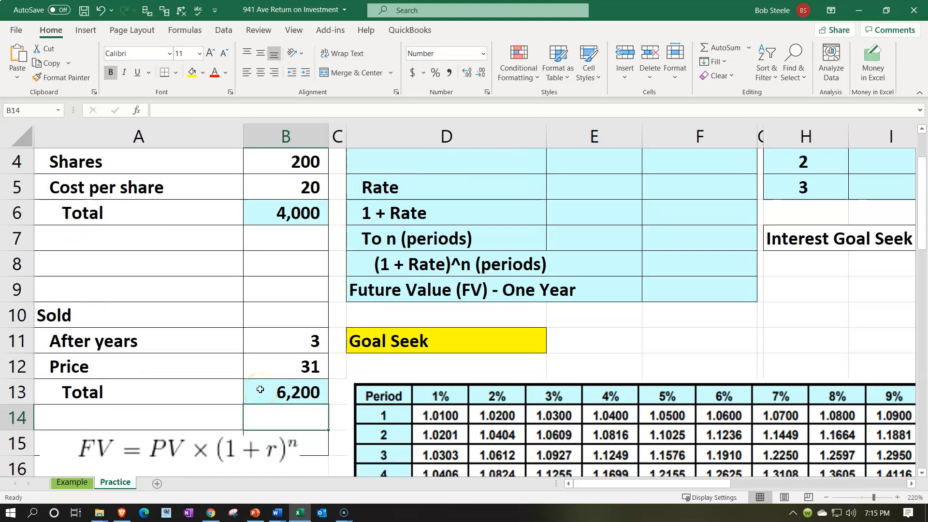
Step: Compare the purchase and sale totals with the future value formula and the Present value label in D2
click(270, 213)
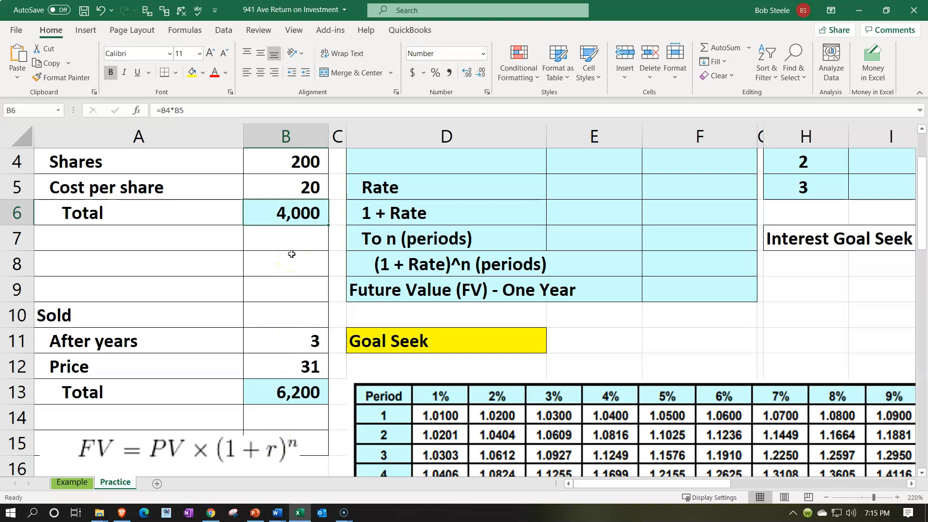
click(302, 388)
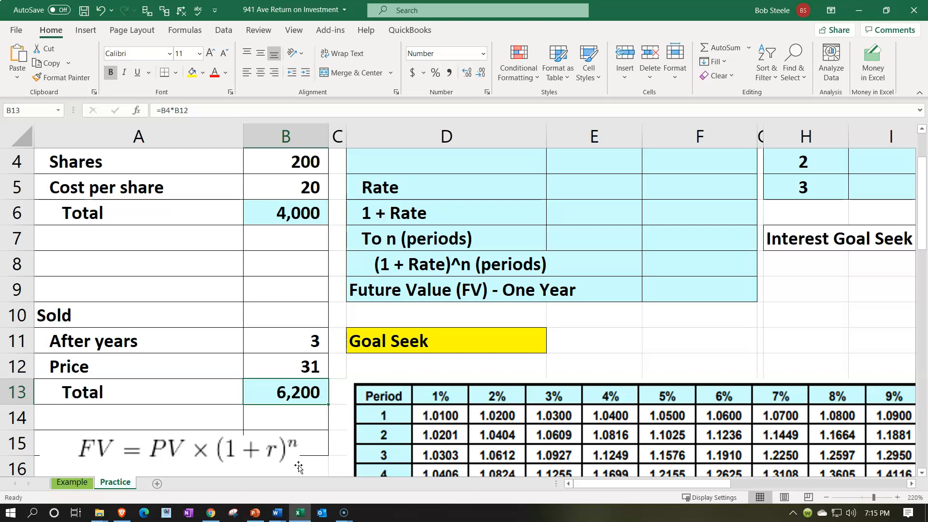
scroll(145, 457, down, 1)
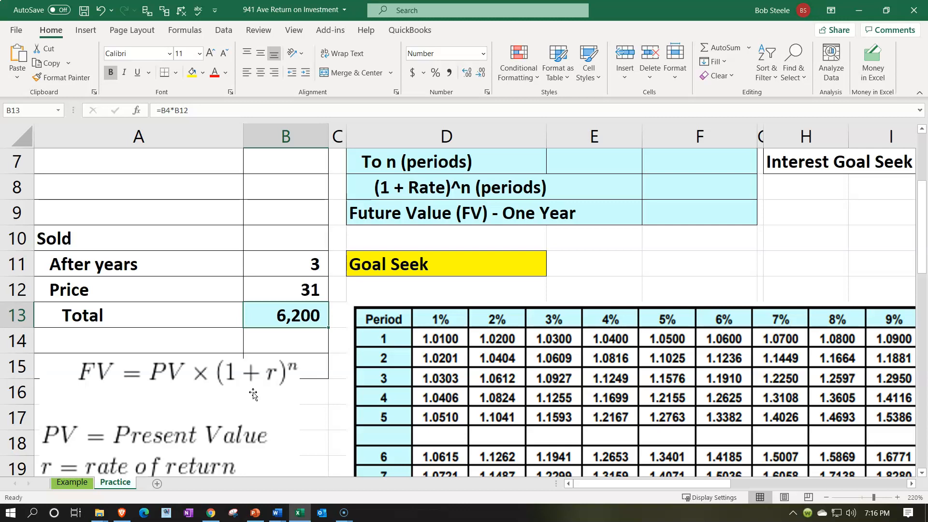
scroll(253, 394, up, 1)
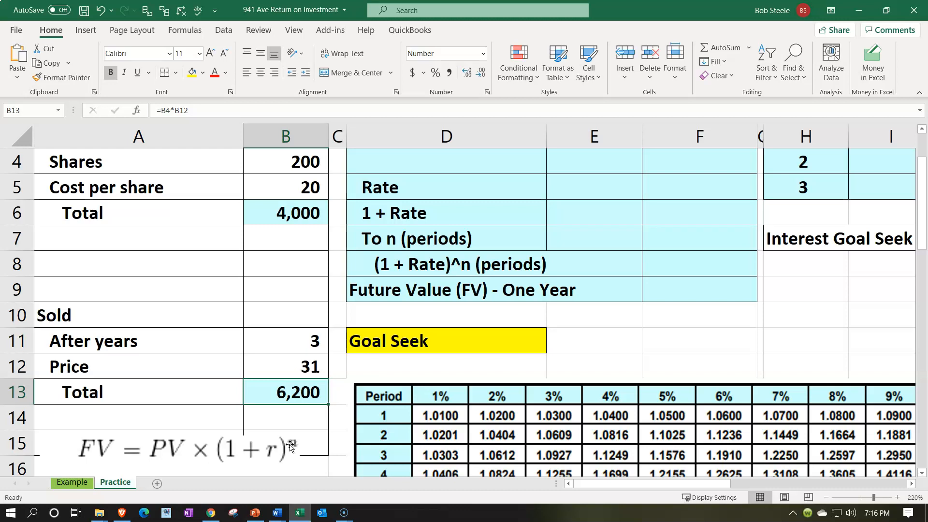
scroll(290, 445, up, 1)
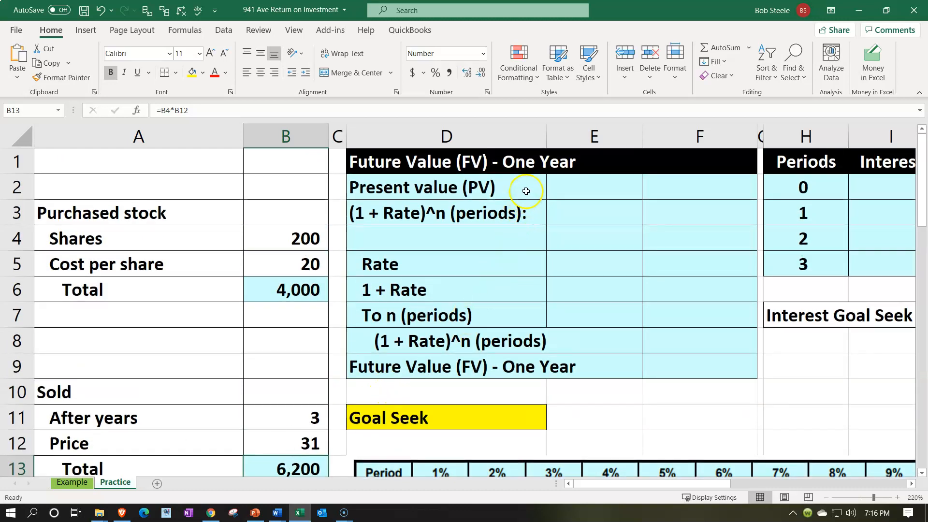
click(526, 191)
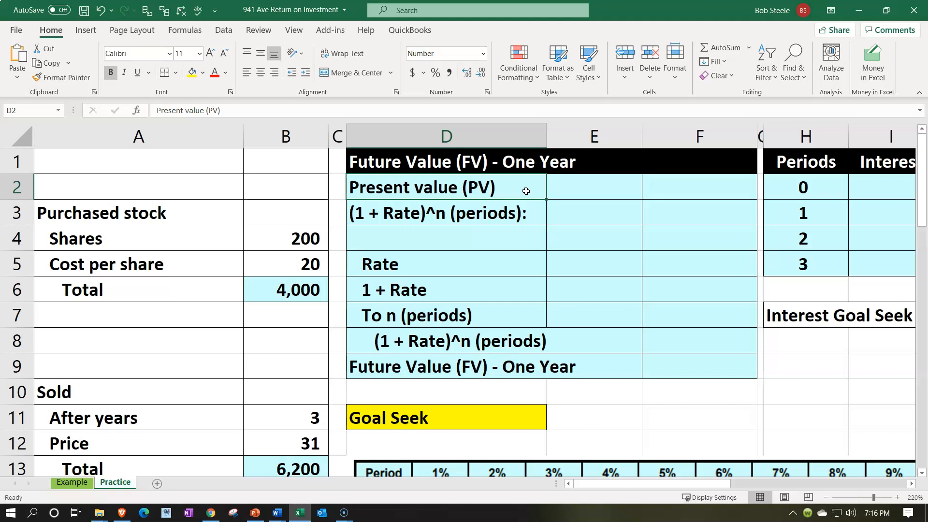
click(812, 183)
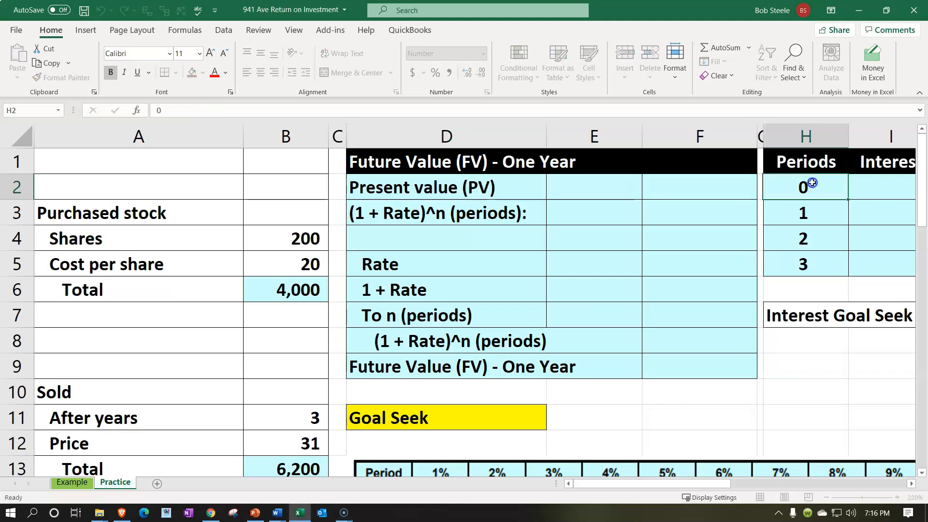
key(Right)
key(Right)
key(Right)
key(Right)
key(Right)
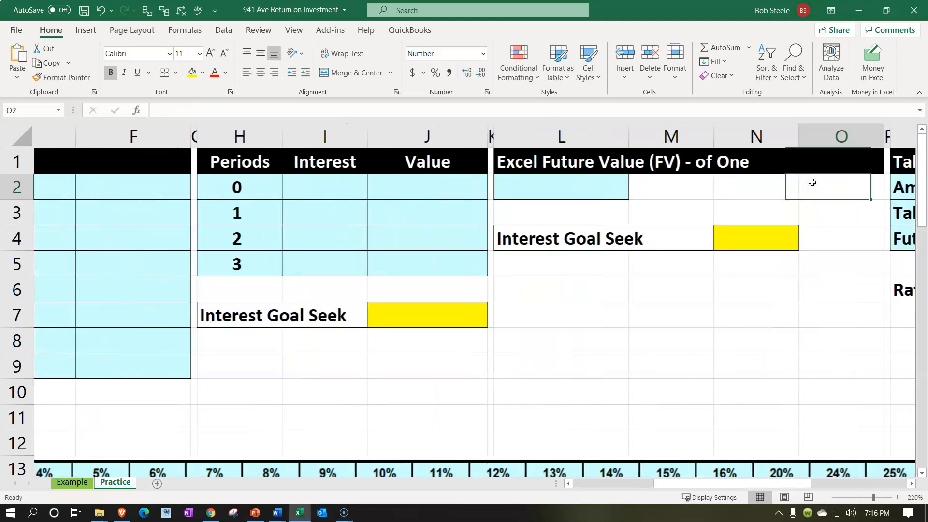
key(Left)
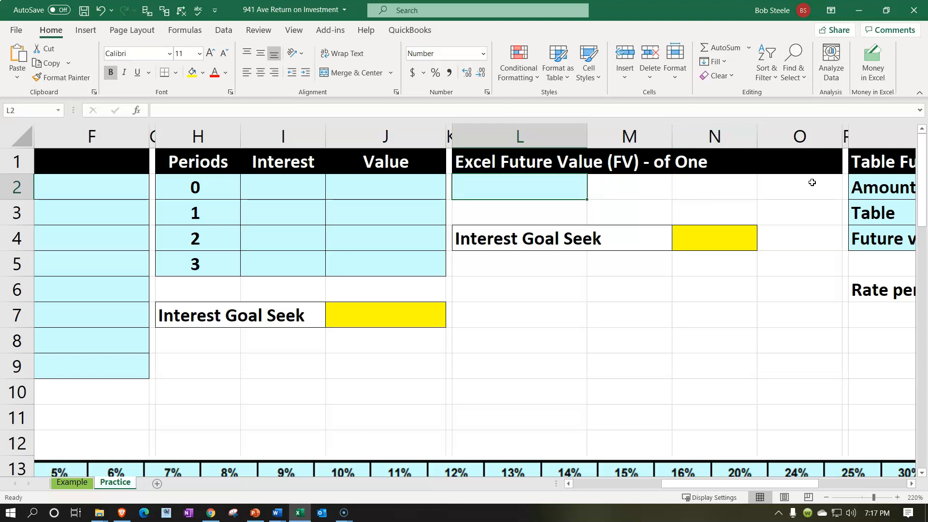
text(=f)
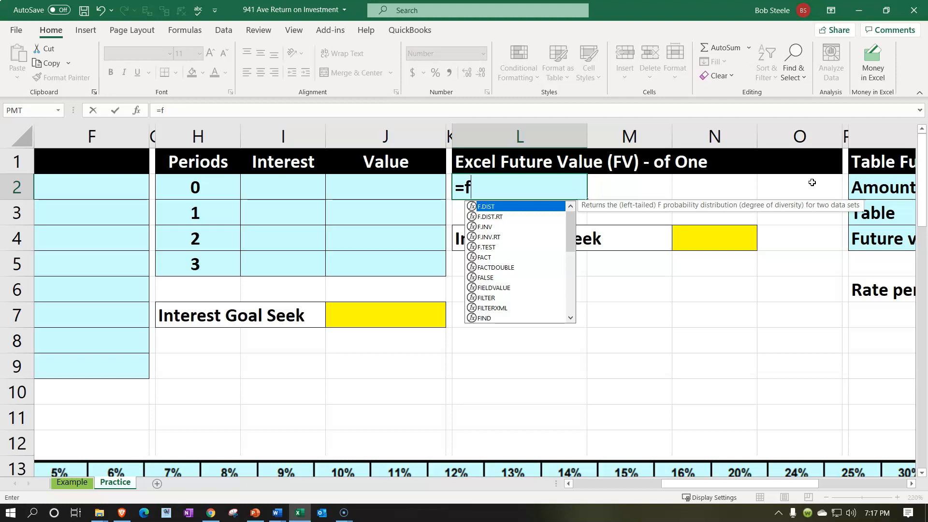
text(v)
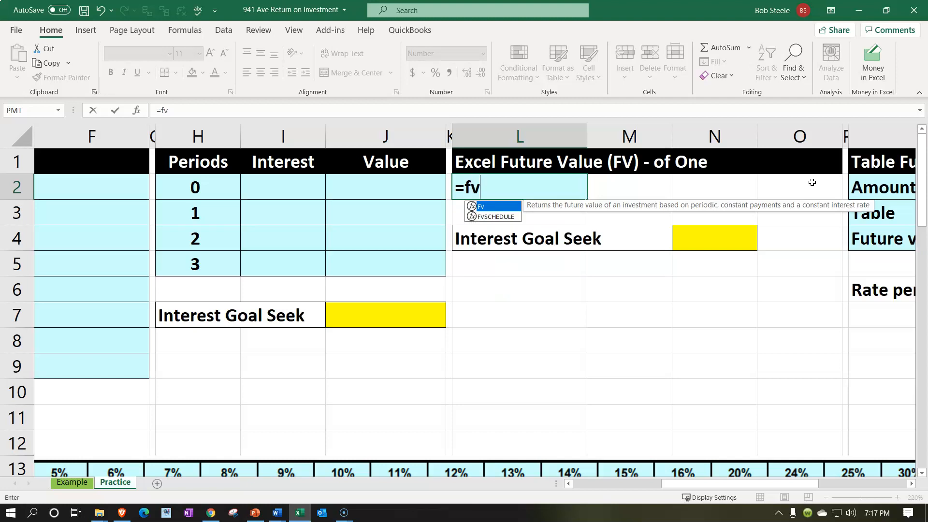
double_click(492, 206)
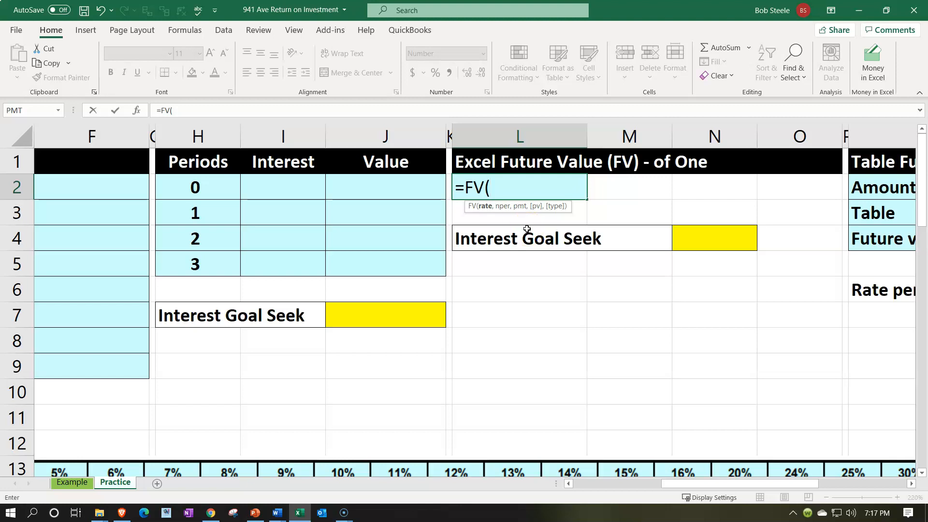
key(BackSpace)
key(BackSpace)
key(BackSpace)
key(BackSpace)
key(Return)
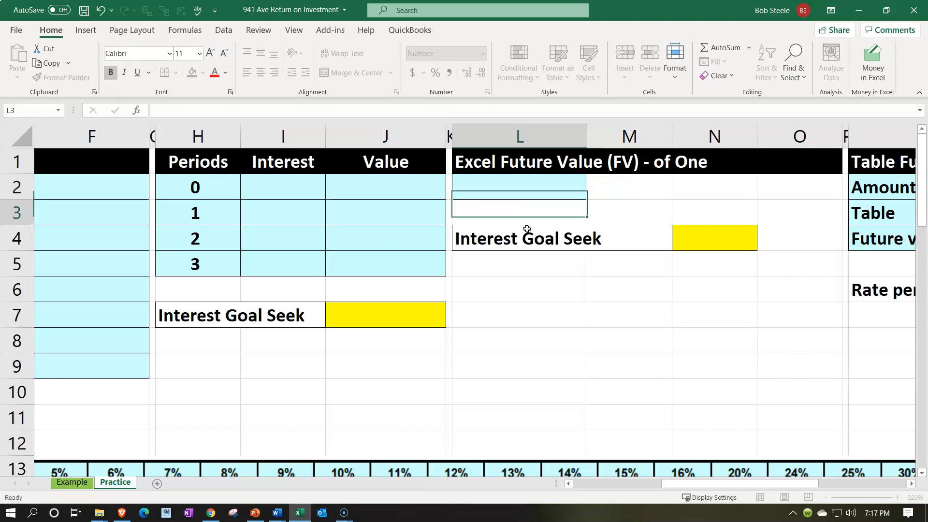
Step: Link the Present value (PV) amount in F2 to the purchase total with =B6
key(Left)
key(Left)
key(Left)
key(Left)
key(Left)
key(Left)
key(Left)
key(Left)
key(Left)
key(Left)
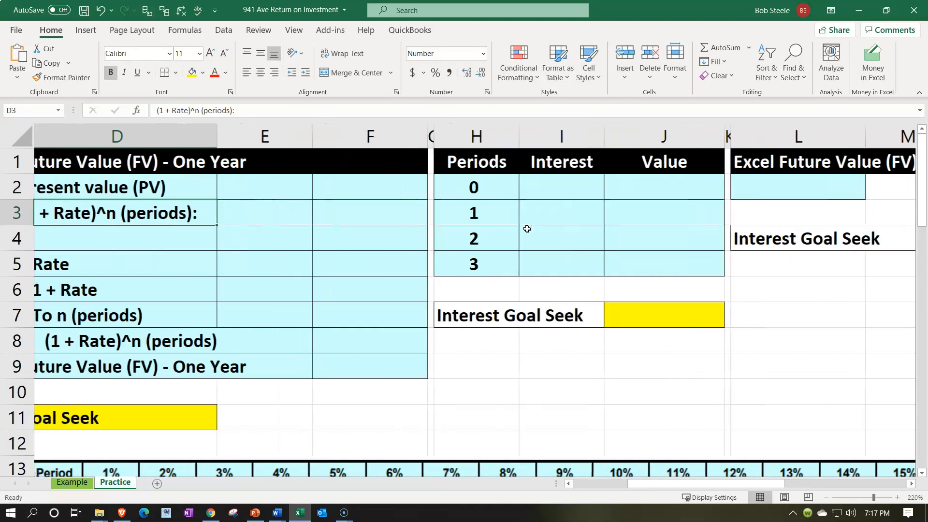
key(Left)
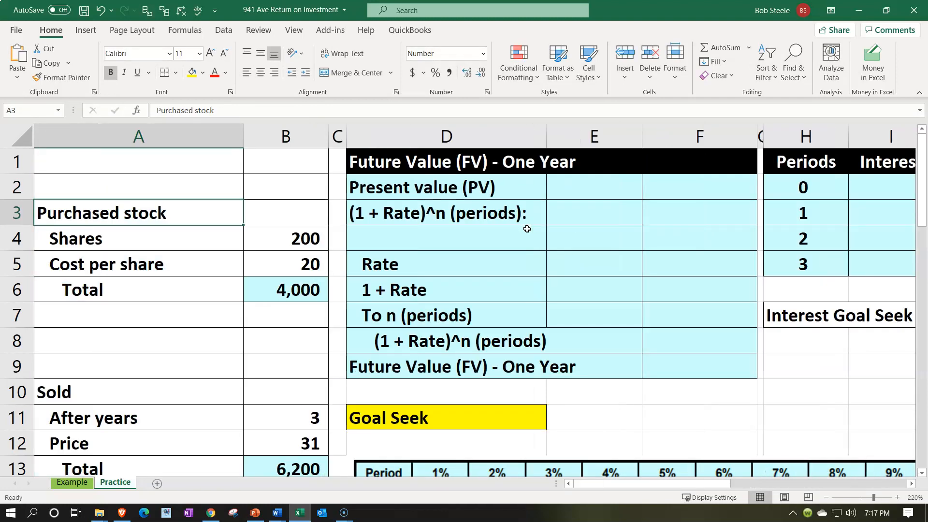
scroll(527, 229, down, 3)
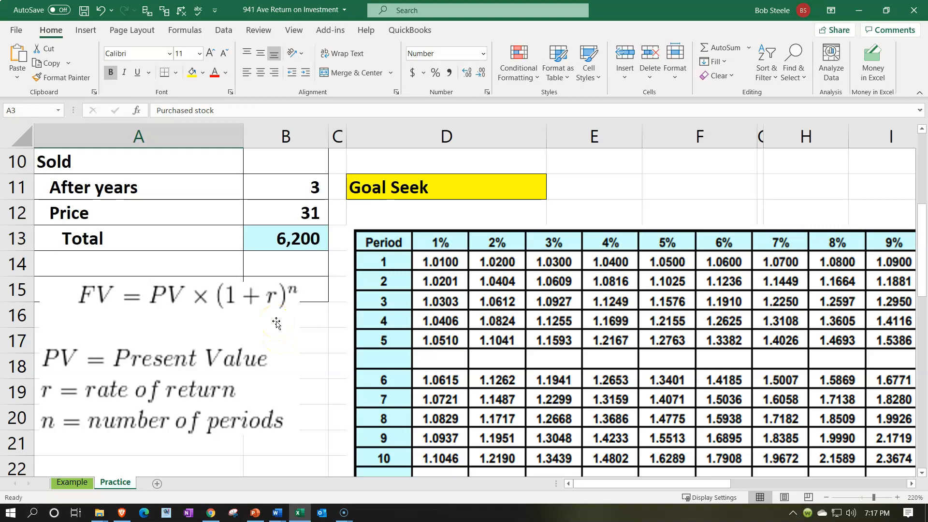
scroll(276, 323, up, 3)
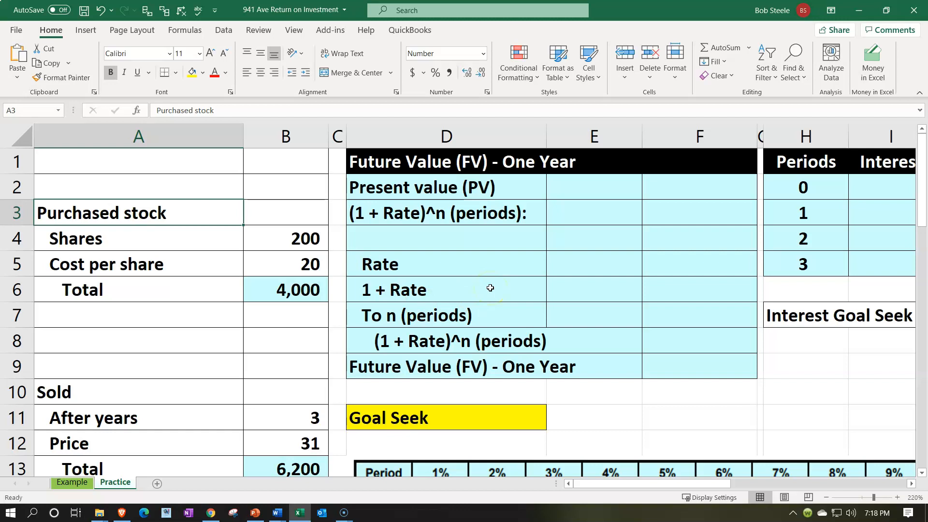
click(687, 185)
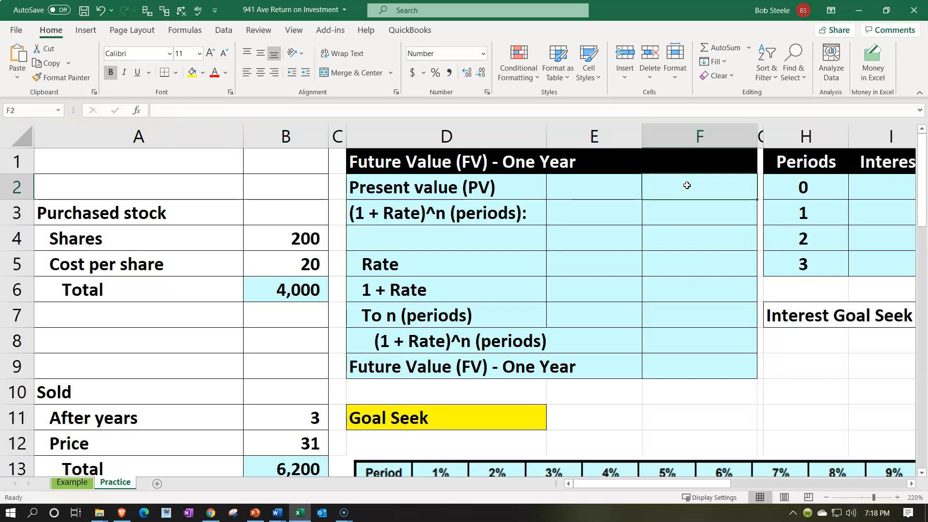
text(=)
key(Down)
key(Down)
key(Down)
key(Left)
key(Left)
key(Left)
key(Left)
key(Down)
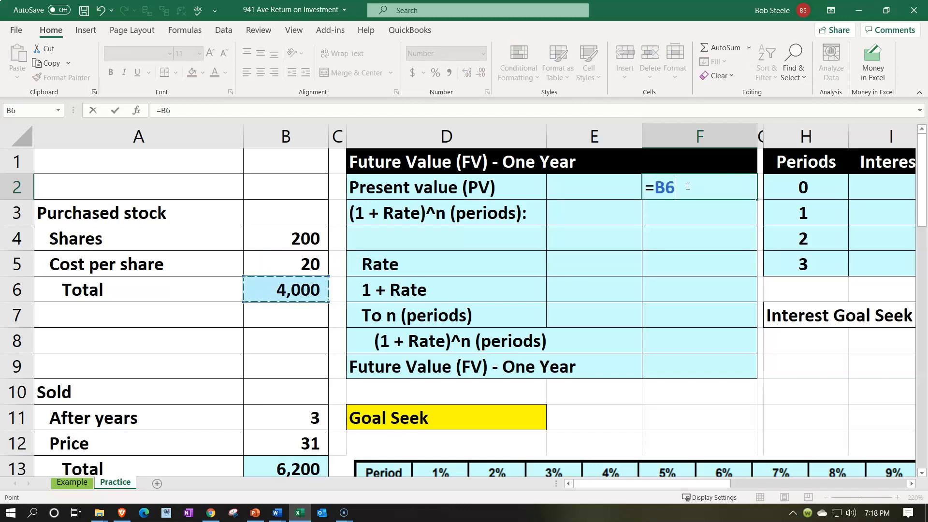
key(Return)
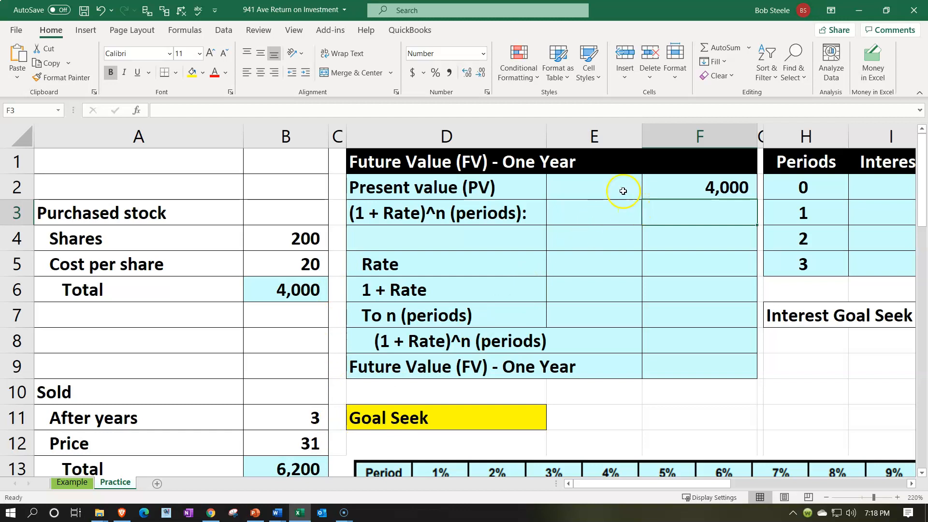
Step: Check the (1 + Rate)^n part of the formula and enter 1 in E4, above the rate
click(477, 204)
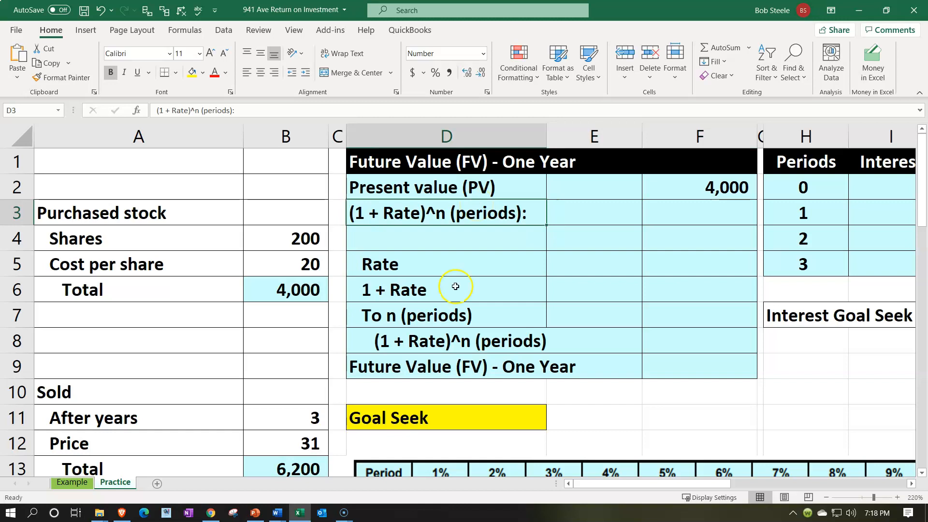
scroll(450, 310, down, 1)
scroll(451, 310, down, 1)
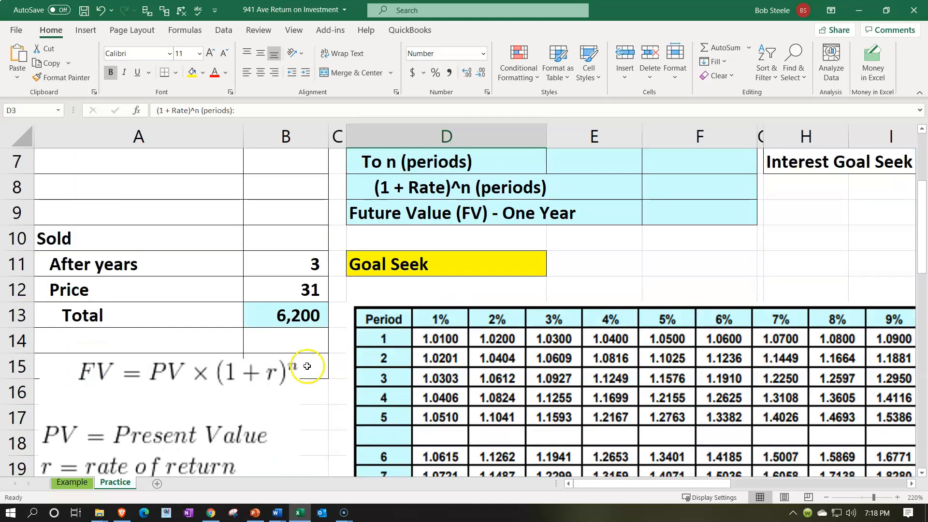
scroll(404, 349, up, 2)
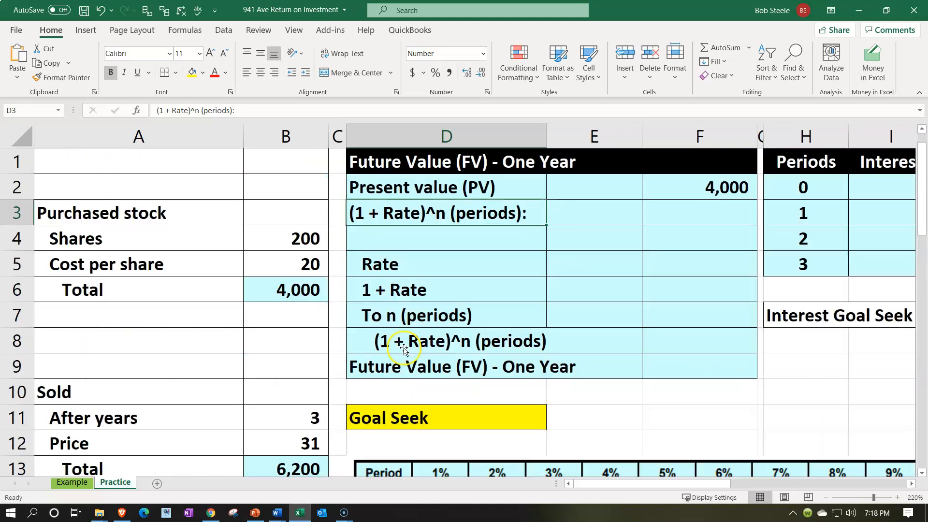
click(594, 234)
text(1)
key(Return)
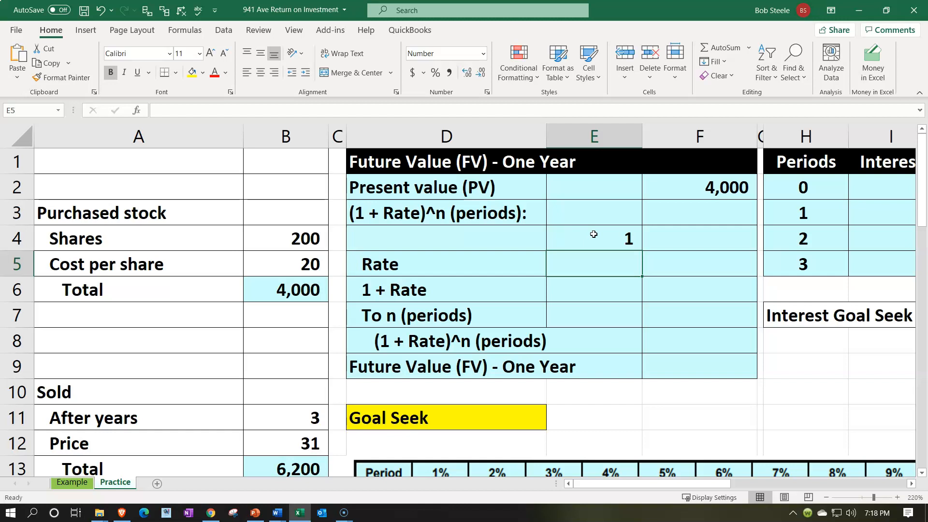
Step: Enter a rate of .05 in E5 and format it as a percentage
text(.05)
key(Return)
key(Up)
click(434, 76)
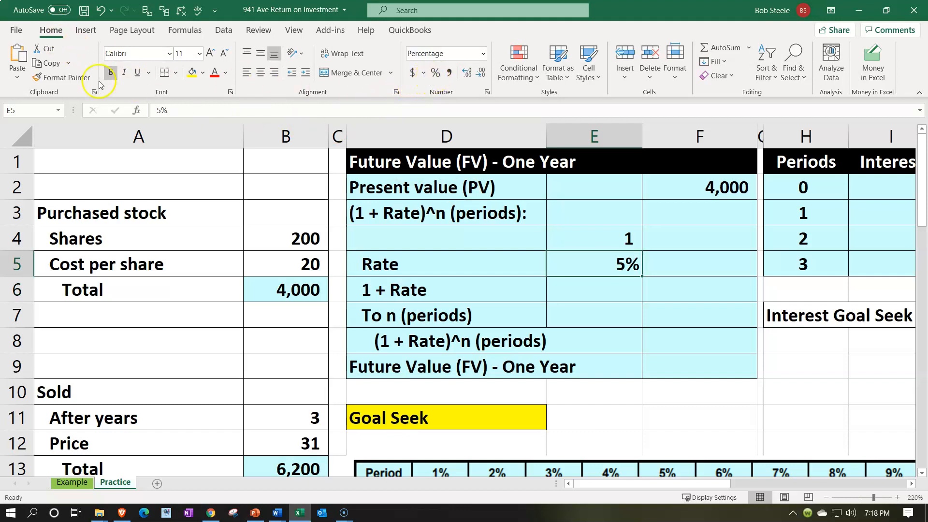
Step: Underline the rate in E5 and calculate 1 + Rate in E6 with =SUM(E4:E5), formatted as a percentage
click(138, 76)
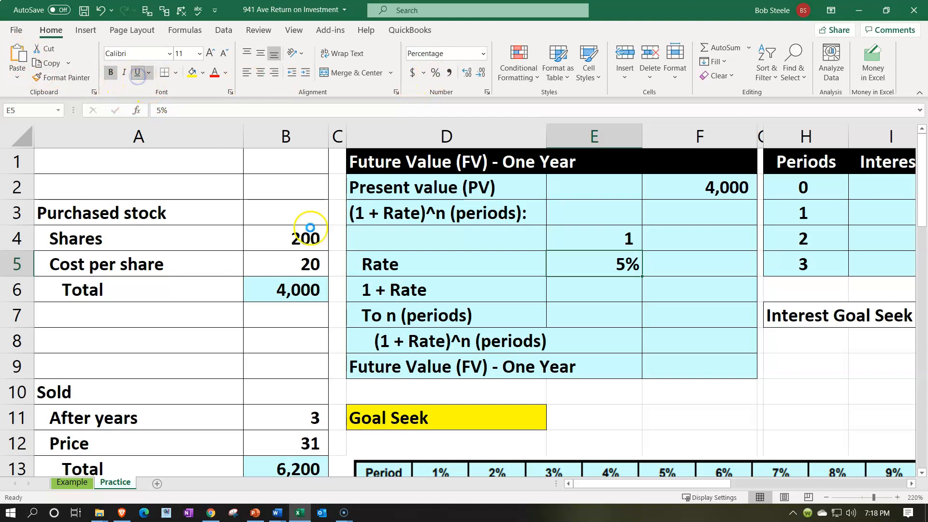
click(589, 292)
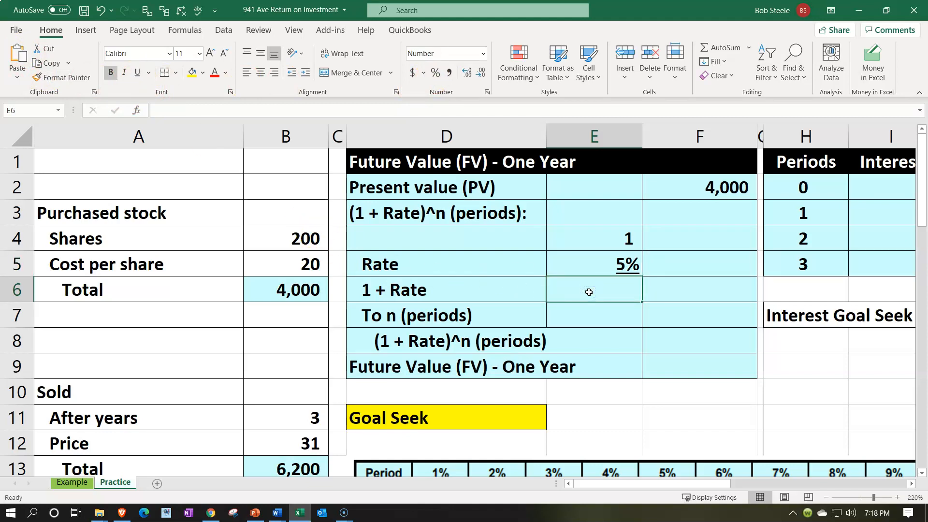
text(=sum()
key(Up)
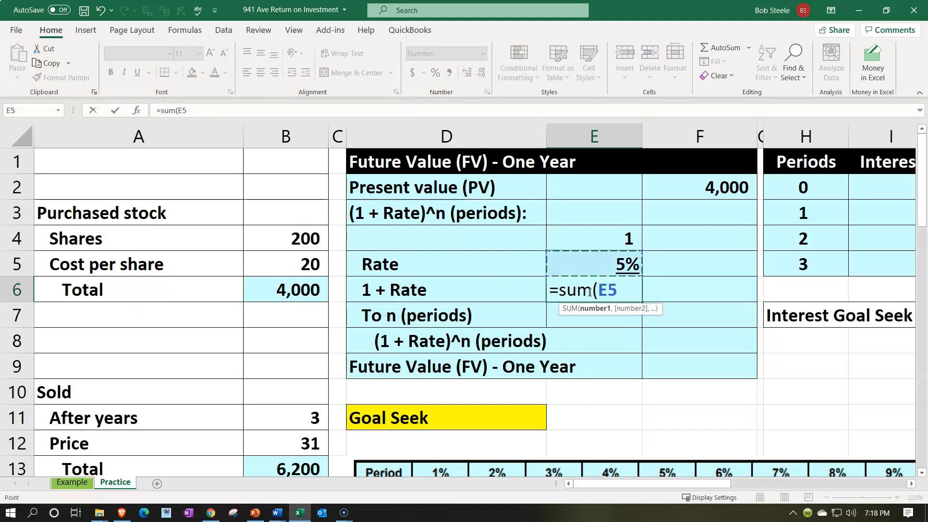
key(shift+Up)
key(ctrl+Return)
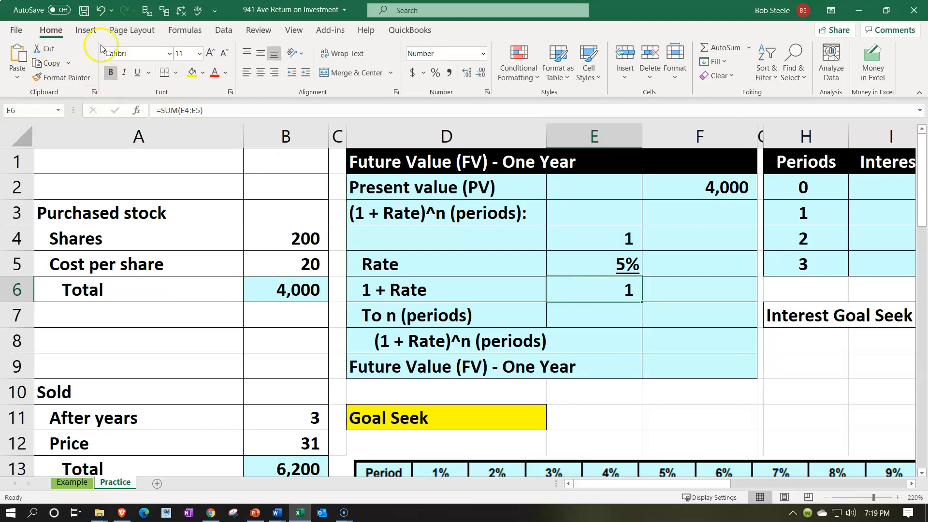
click(435, 73)
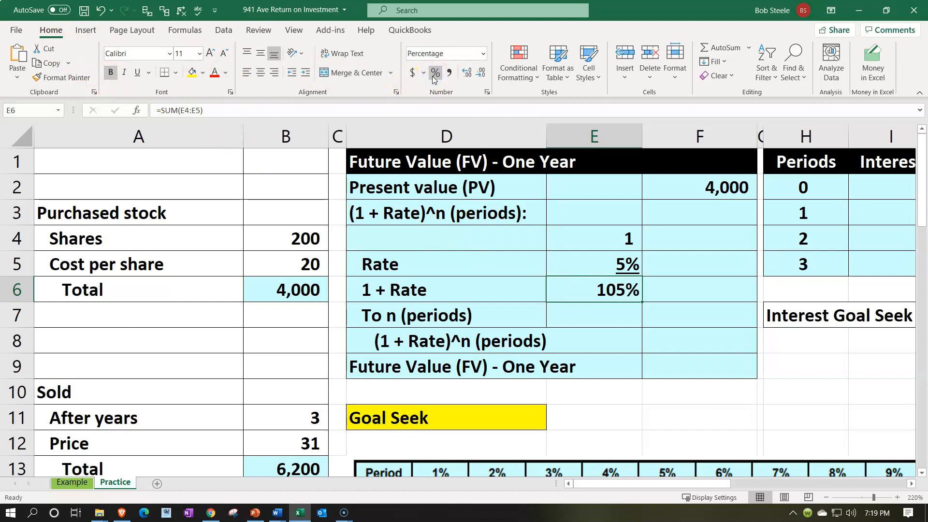
Step: Link the number of periods in E7 to the After years value with =B11
key(Left)
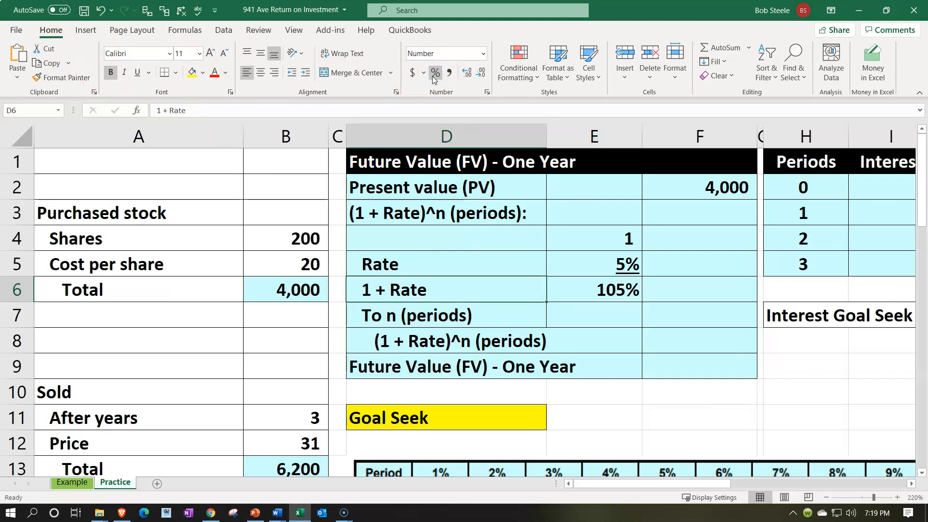
key(Down)
key(Right)
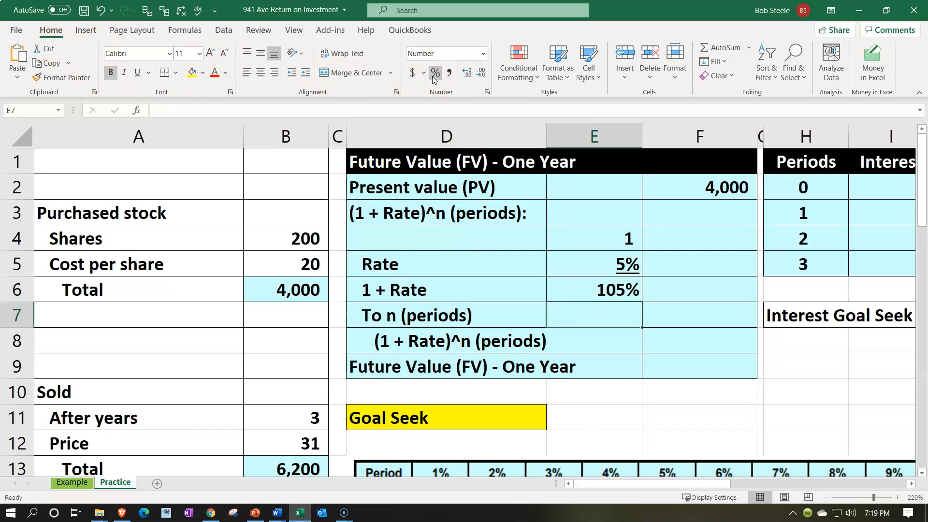
text(=)
key(Left)
key(Left)
key(Left)
key(Up)
key(Down)
key(Down)
key(Down)
key(Down)
key(Down)
key(Return)
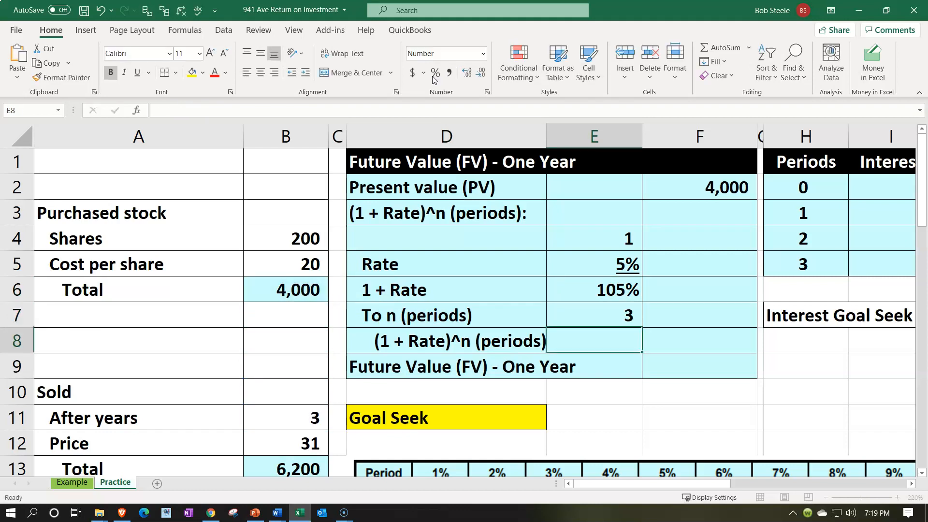
key(Up)
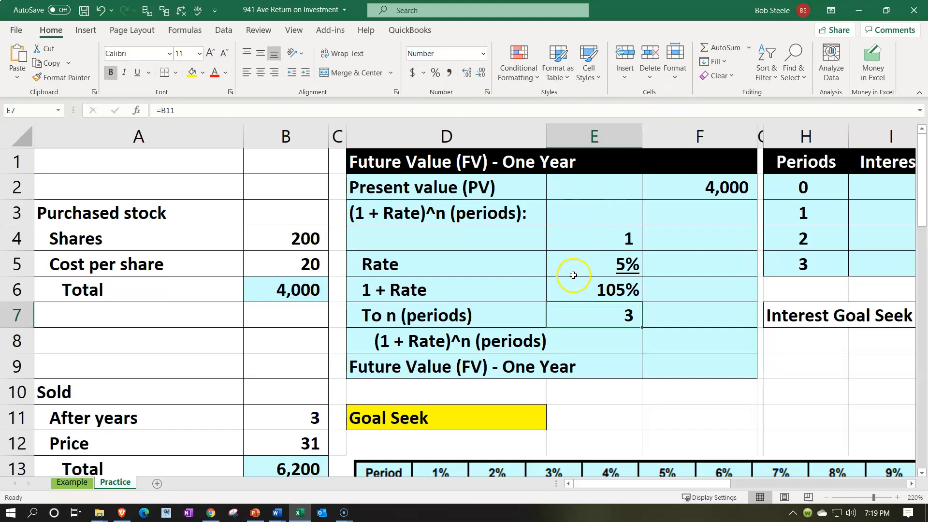
Step: Fill the rate cell E5 with yellow and underline the number of periods in E7
click(572, 258)
right_click(576, 257)
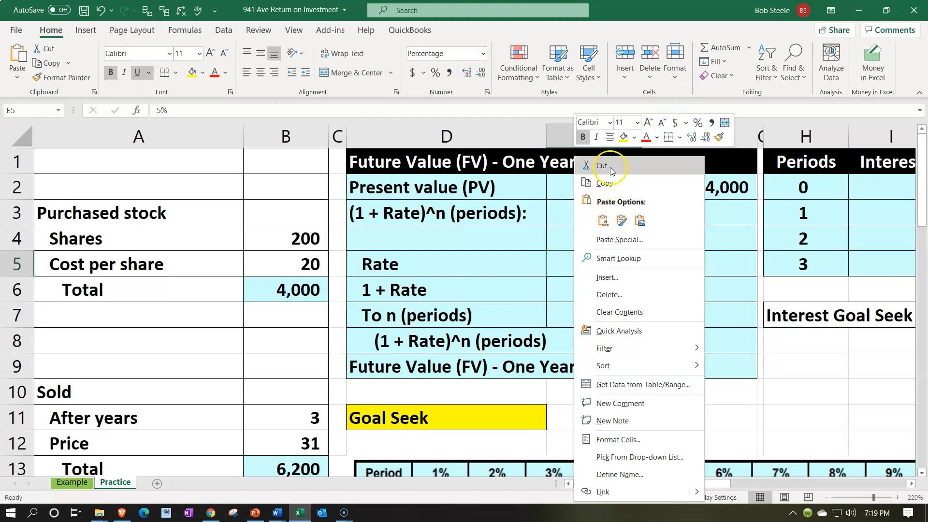
click(625, 138)
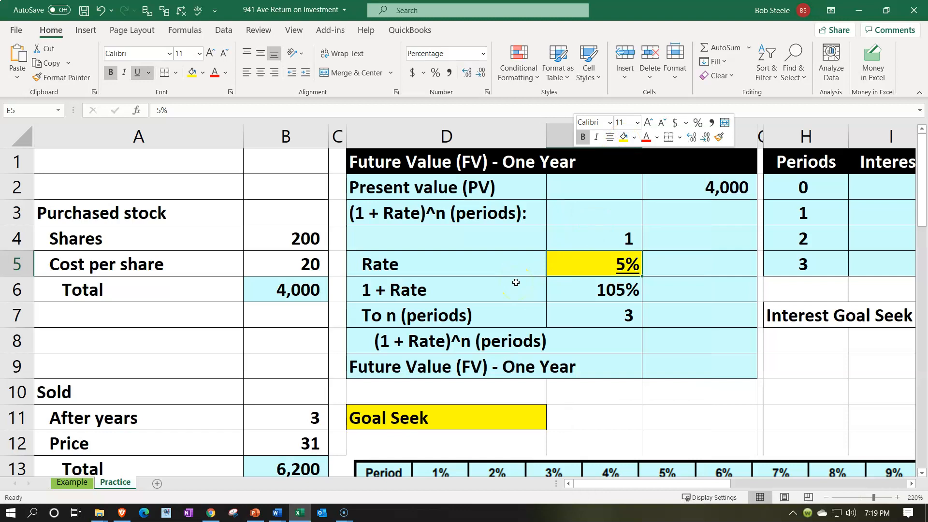
key(Down)
key(Down)
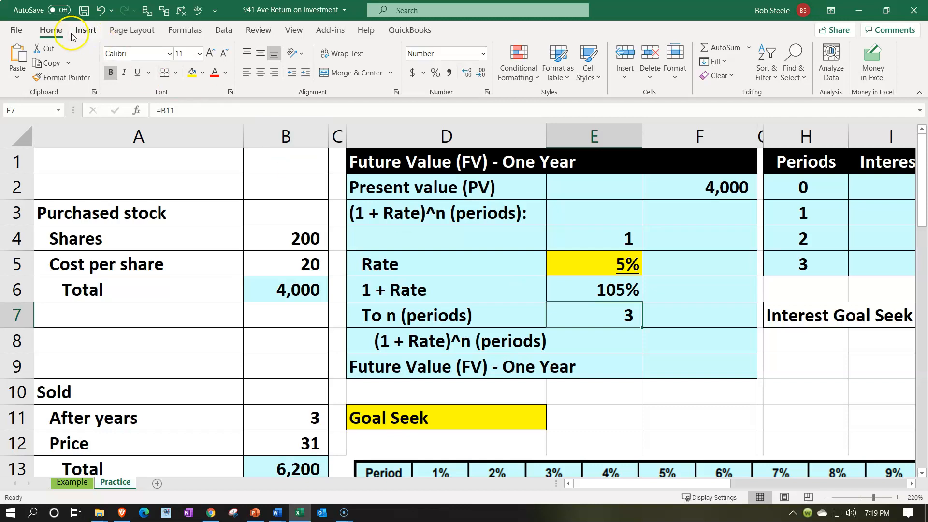
click(138, 73)
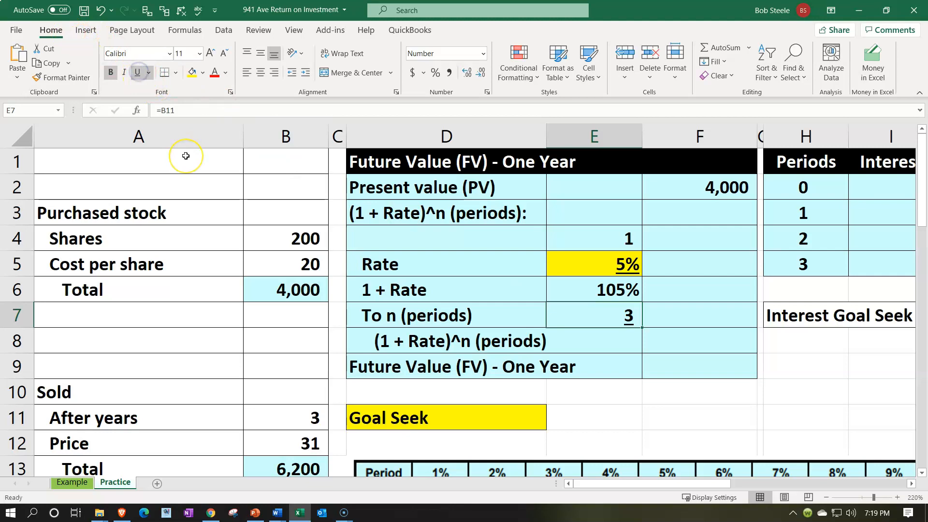
Step: Calculate (1 + Rate)^n in F8 with the formula =E6^E7
key(Return)
key(Right)
text(=)
key(Left)
key(Up)
key(Up)
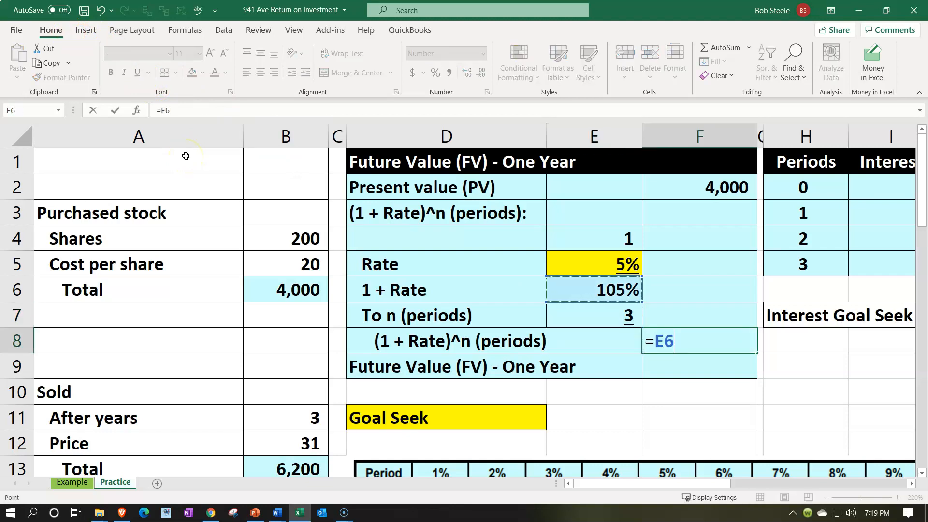
text(^)
key(Left)
Step: Show the (1 + Rate)^n result in F8 with seven decimal places and underline it
key(Up)
key(Return)
key(Up)
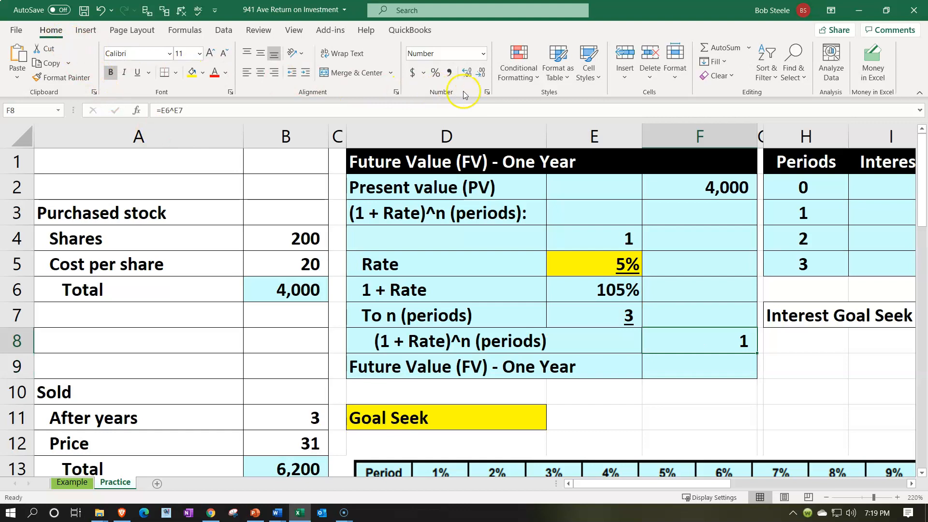
click(466, 74)
click(466, 74)
click(466, 73)
click(466, 74)
click(466, 74)
click(466, 73)
click(466, 73)
click(138, 78)
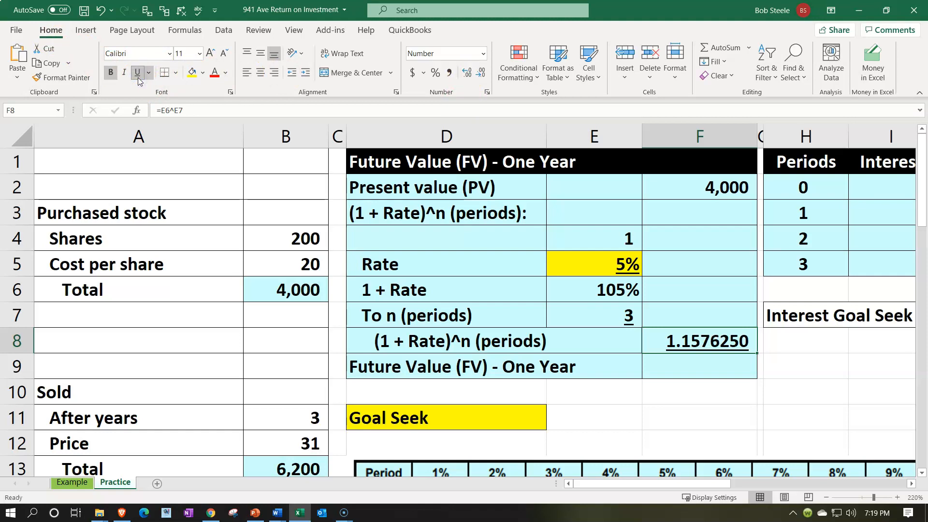
Step: Calculate the future value in F9 by multiplying the present value by the growth factor with =F2*F8
key(Return)
scroll(193, 259, down, 2)
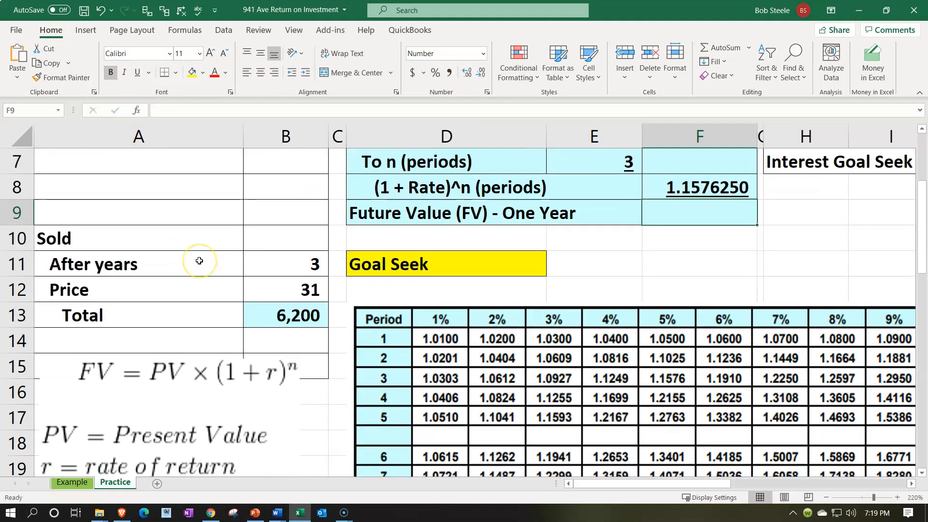
scroll(199, 261, up, 2)
text(=)
key(Up)
key(Up)
key(Up)
key(Up)
key(Up)
key(Up)
key(Up)
text(*)
key(Up)
key(Return)
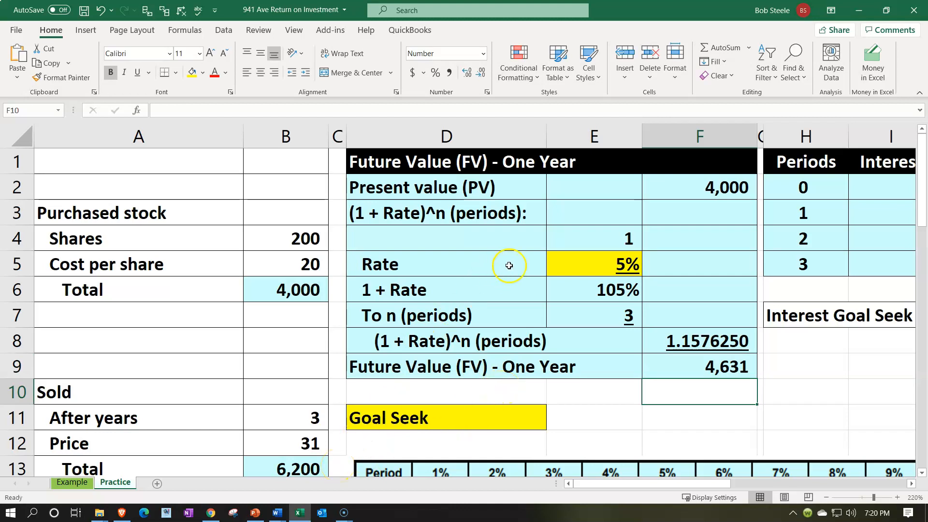
Step: Try rates of 6% and 8% in E5 to test their effect on the future value
click(554, 263)
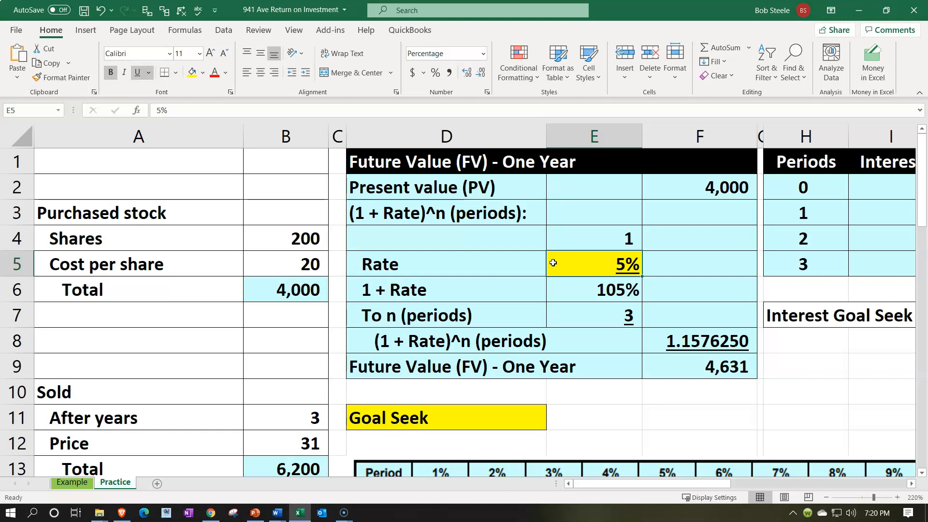
text(6)
key(Return)
key(Up)
text(8)
key(Return)
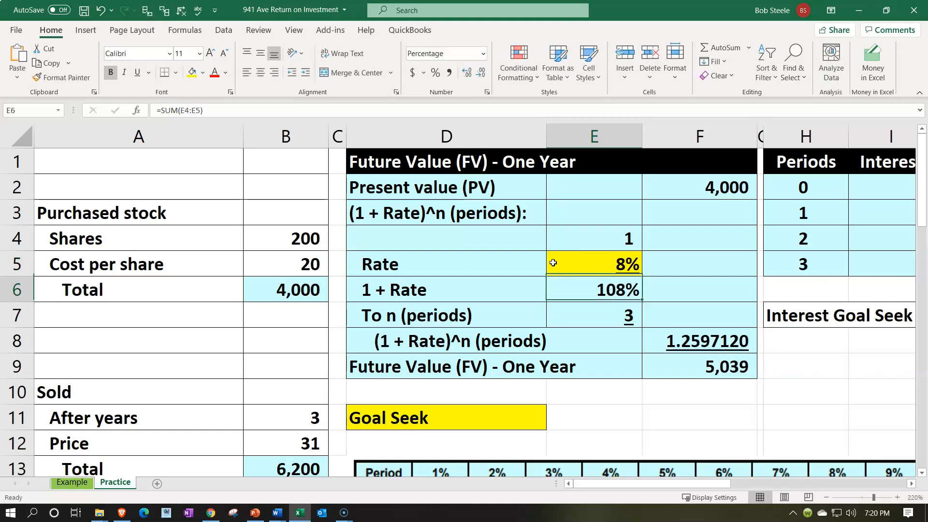
Step: Show the future value in F9 with two decimal places
click(681, 358)
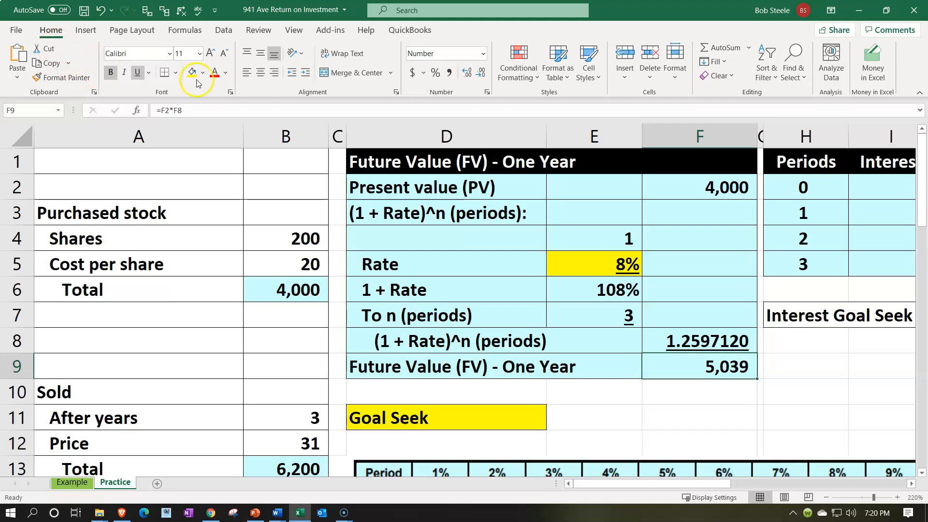
click(468, 77)
click(468, 76)
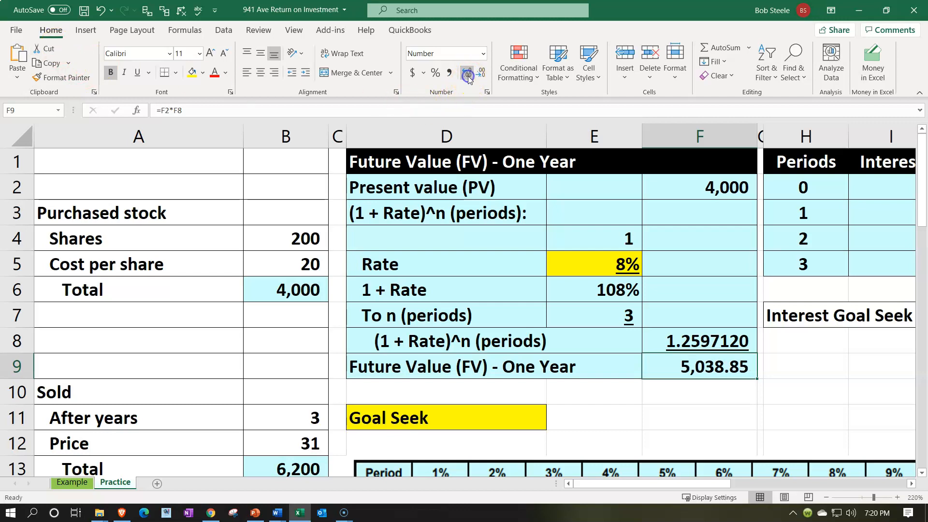
Step: Run Goal Seek to bring the future value in F9 to 6200 by changing the rate in E5, and keep the solution
click(590, 416)
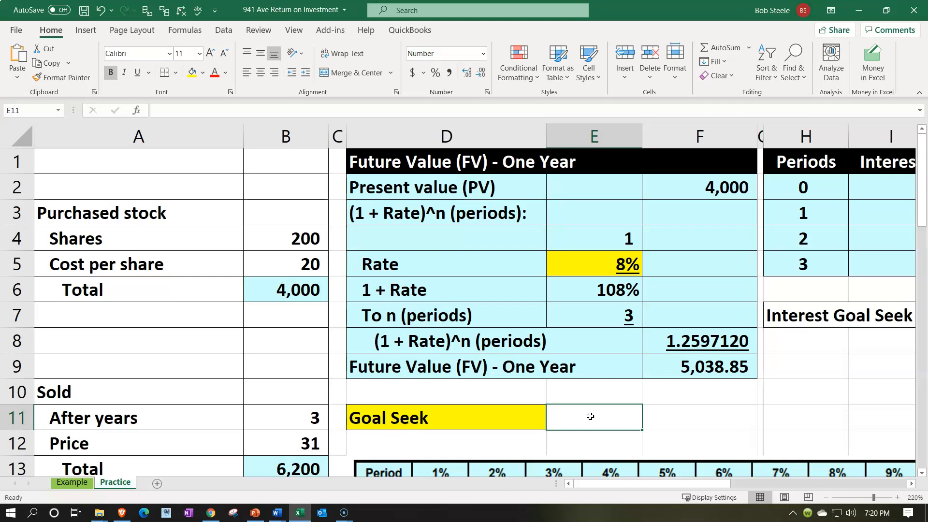
click(224, 31)
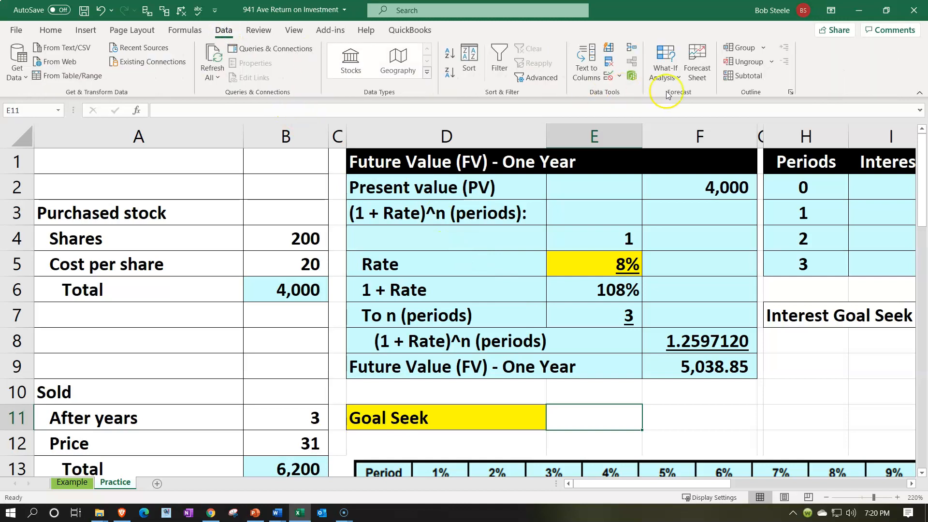
click(664, 72)
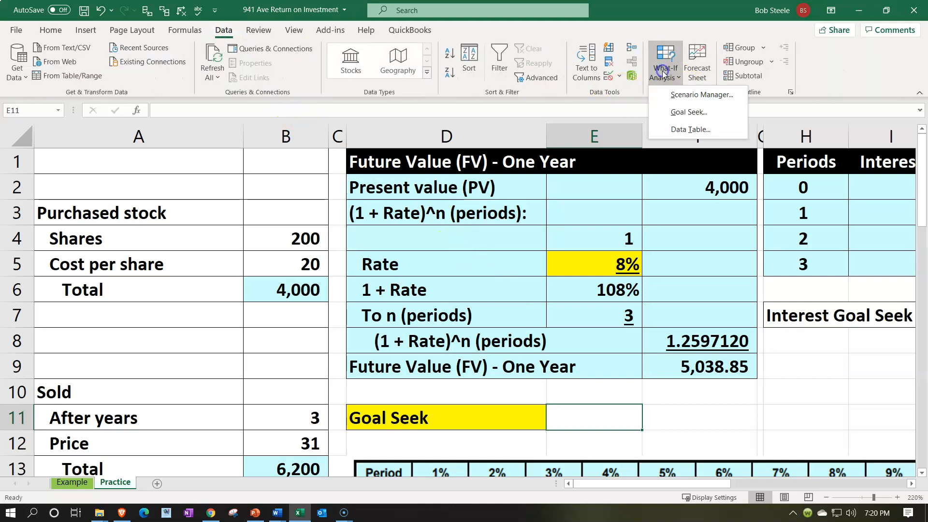
click(682, 116)
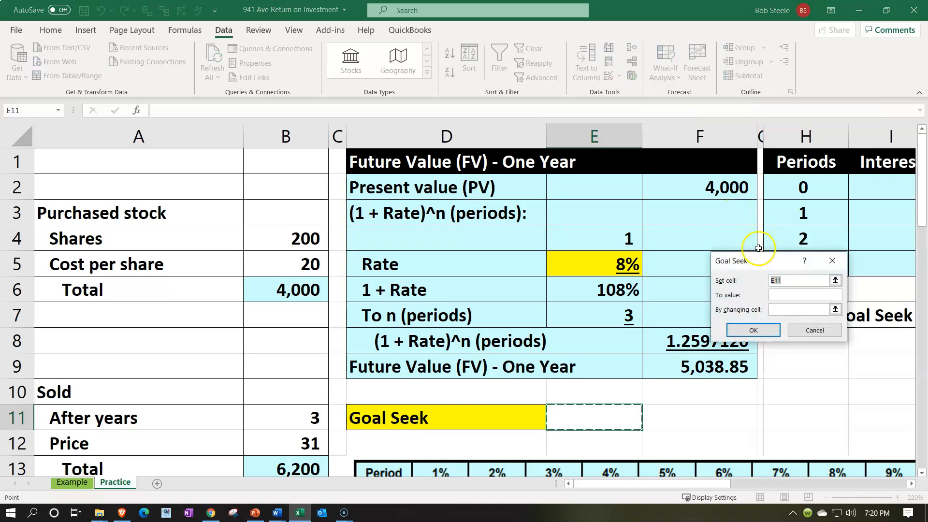
drag(762, 265, 429, 292)
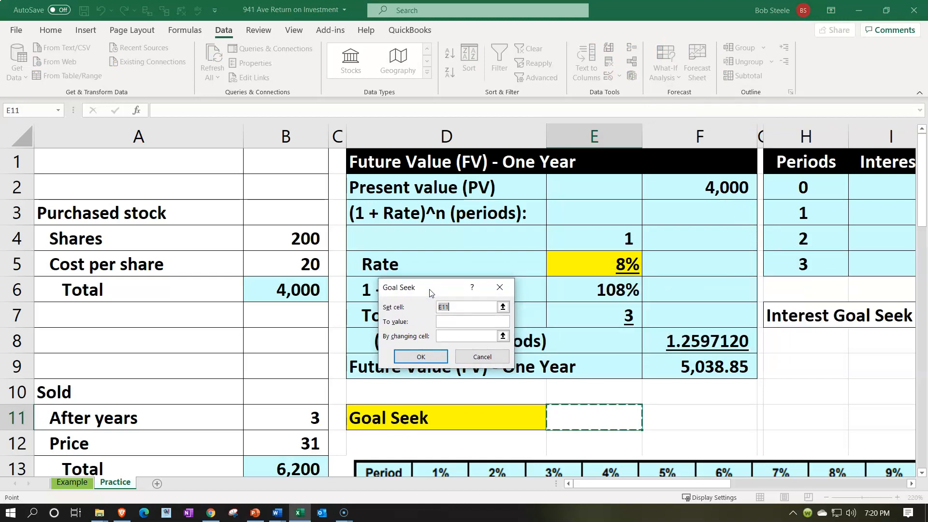
click(696, 369)
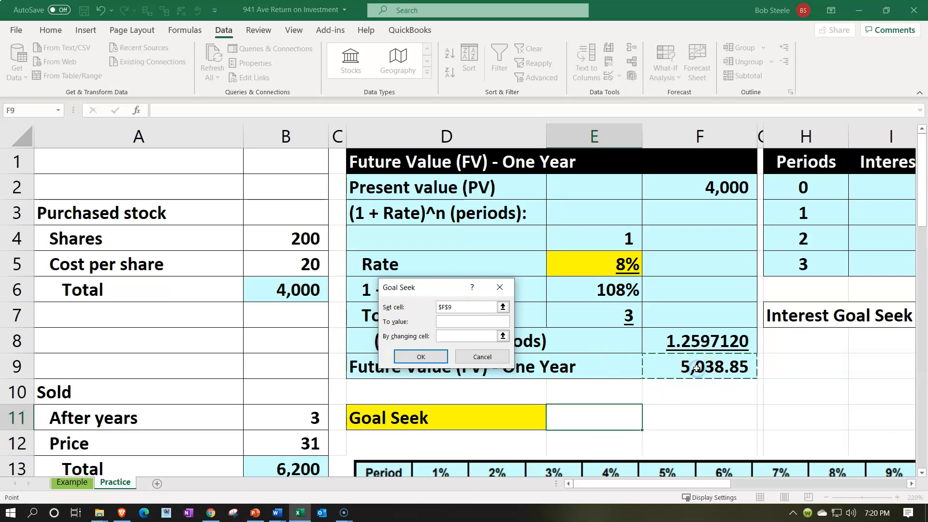
click(466, 323)
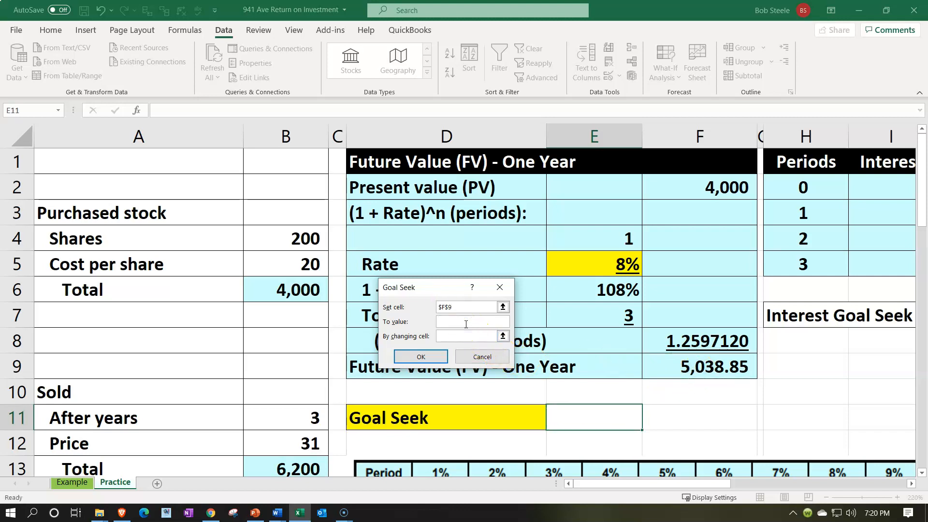
text(6200)
click(457, 336)
click(557, 269)
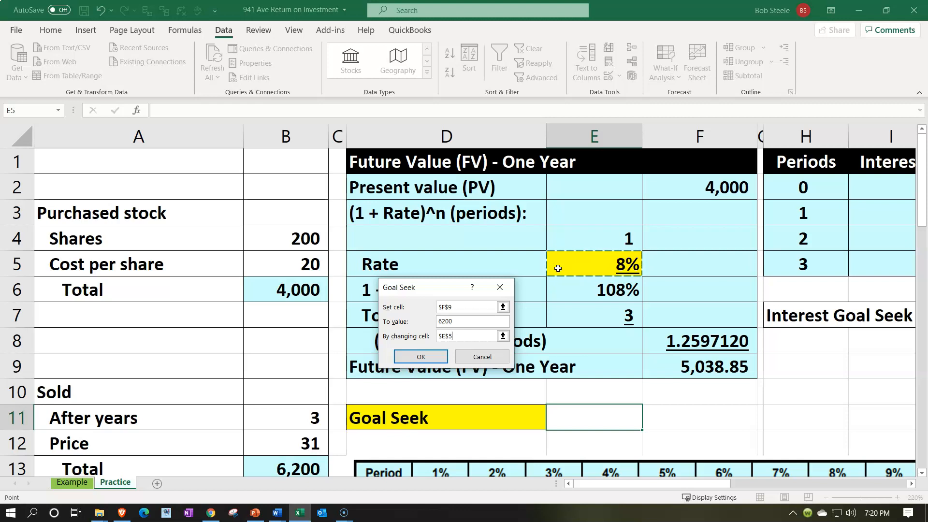
click(420, 357)
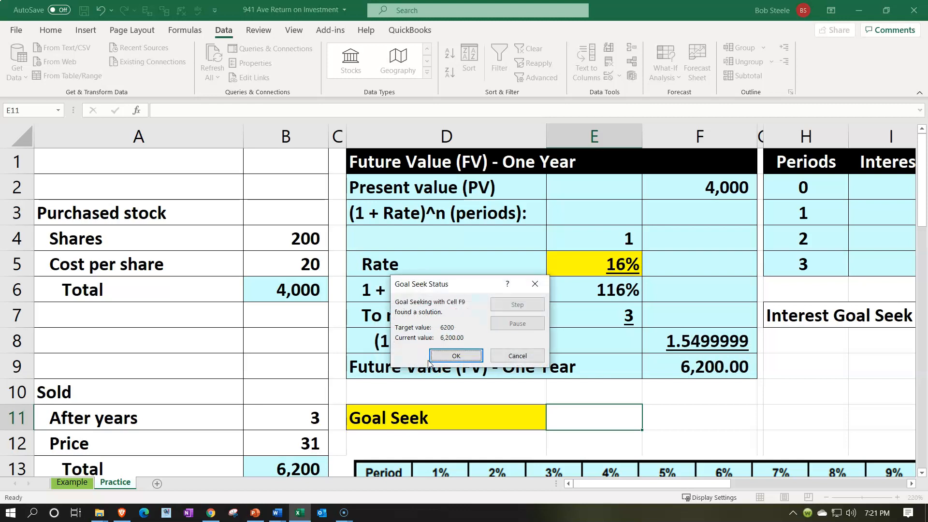
click(431, 360)
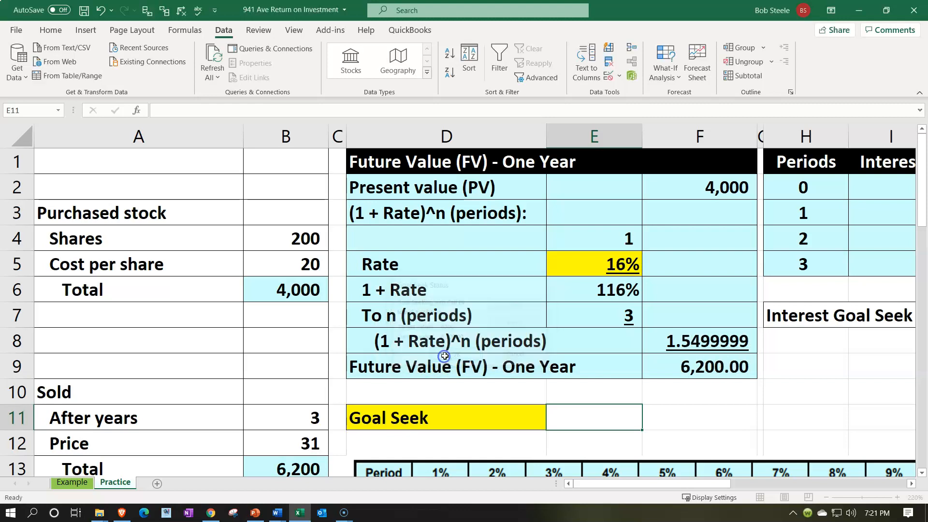
Step: Show the rate percentage in E5 with two decimal places
click(566, 269)
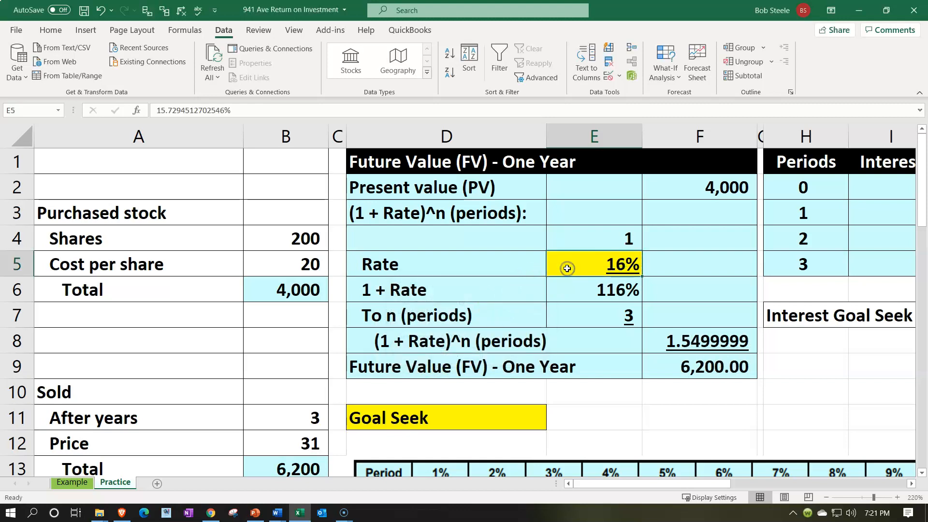
click(51, 30)
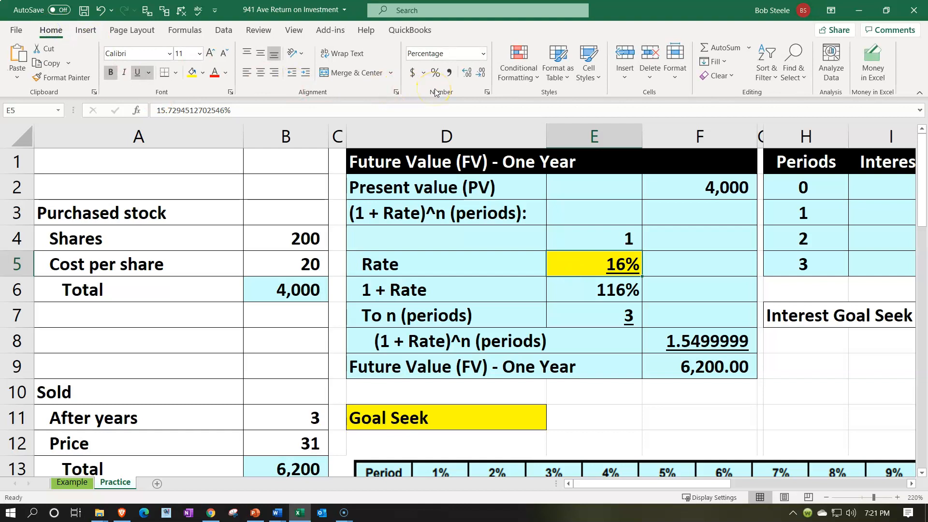
click(464, 73)
click(463, 74)
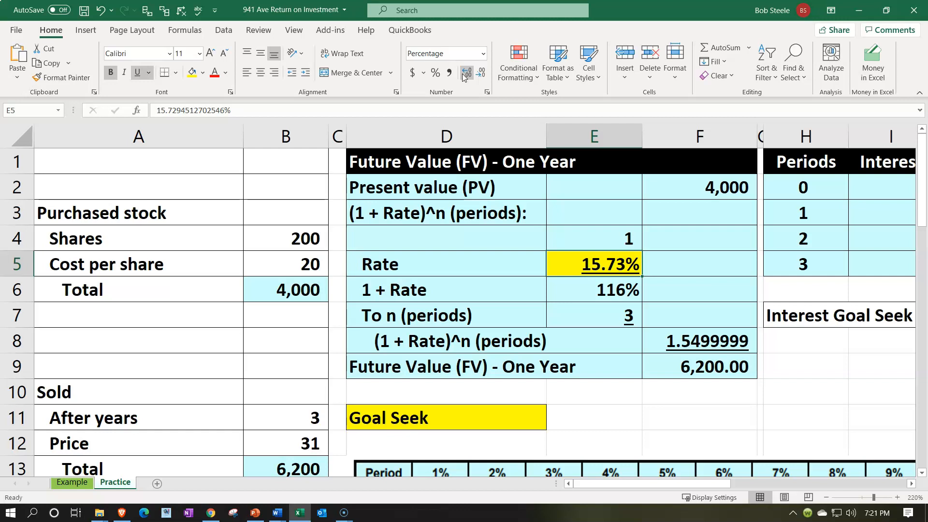
click(618, 391)
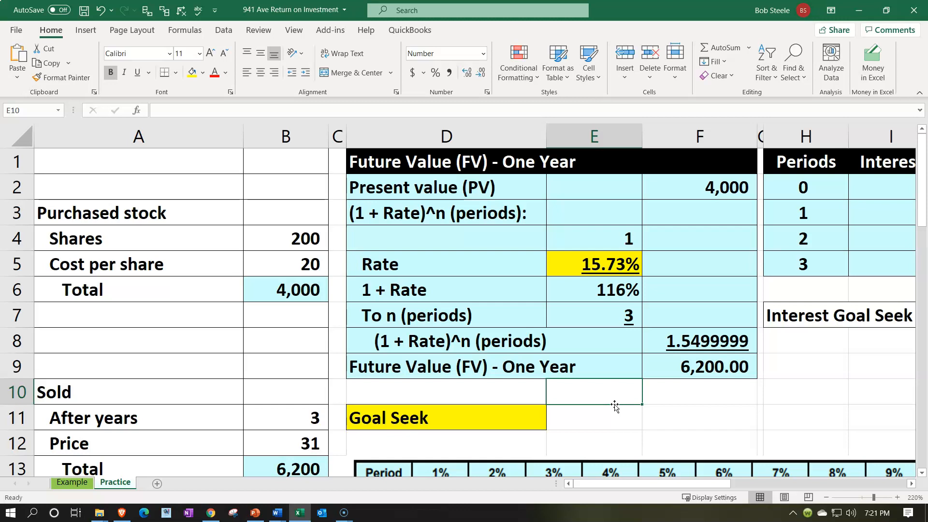
scroll(615, 406, down, 2)
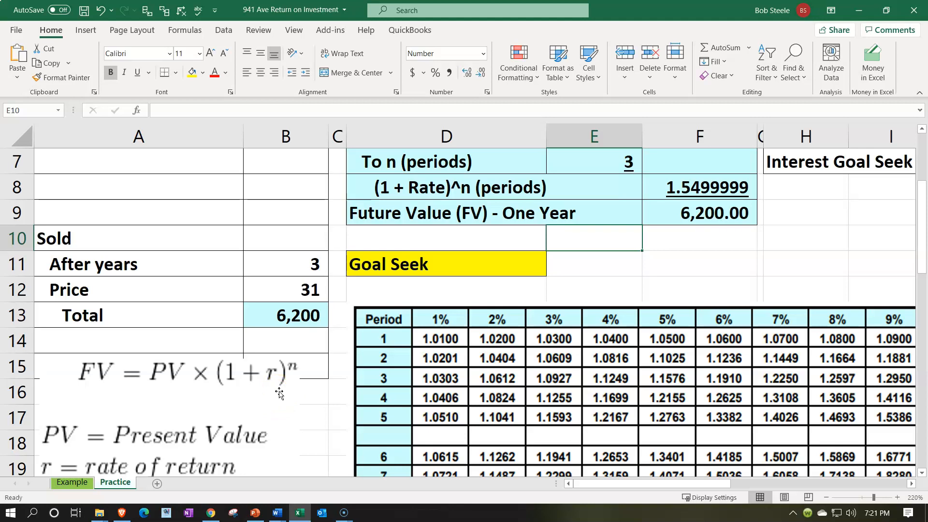
scroll(626, 331, up, 2)
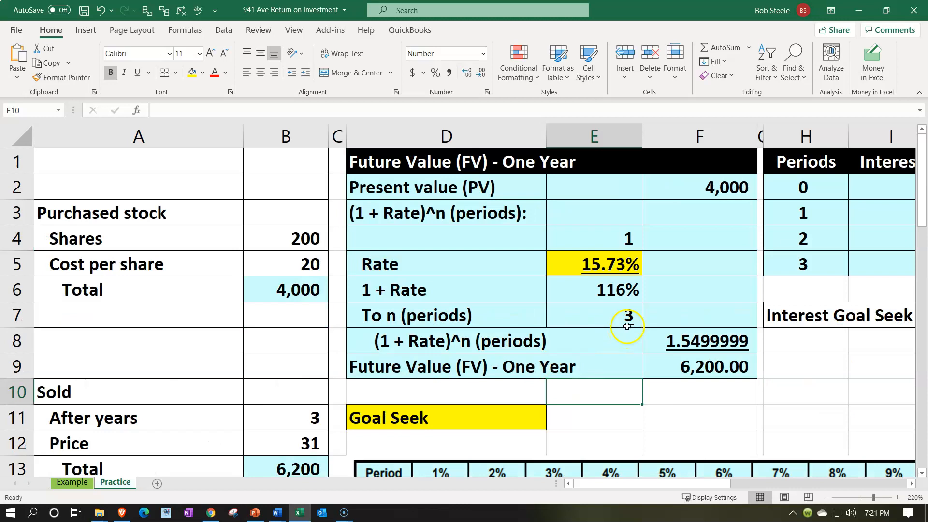
click(615, 262)
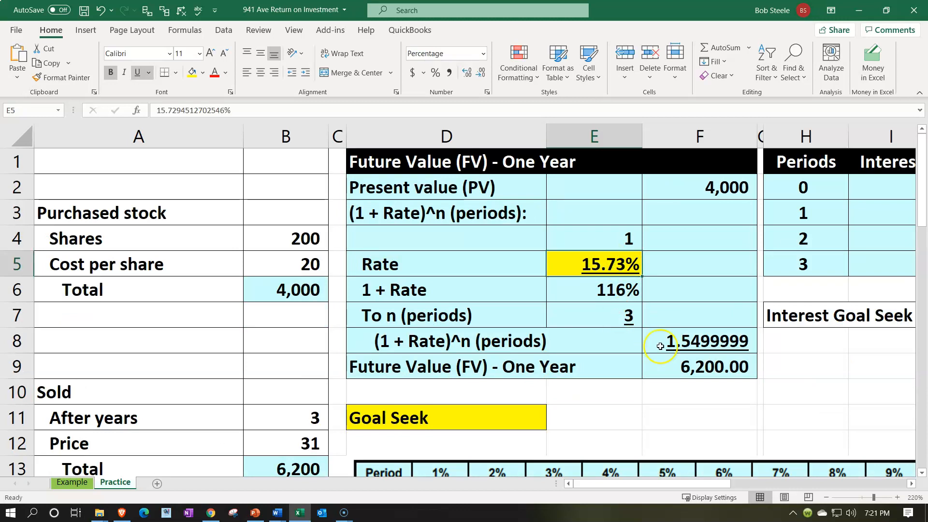
click(682, 357)
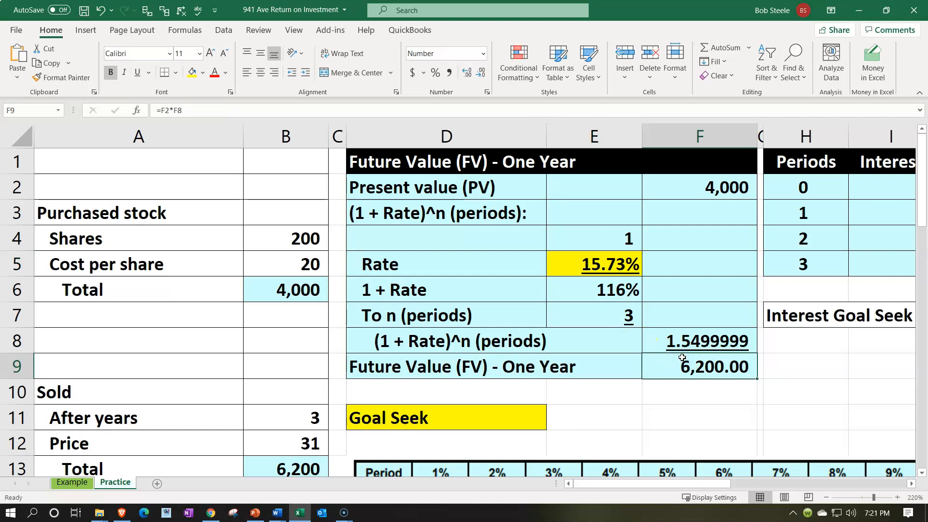
Step: Enter a trial rate of 5% in N4, the Interest Goal Seek cell of the Excel Future Value section
click(727, 207)
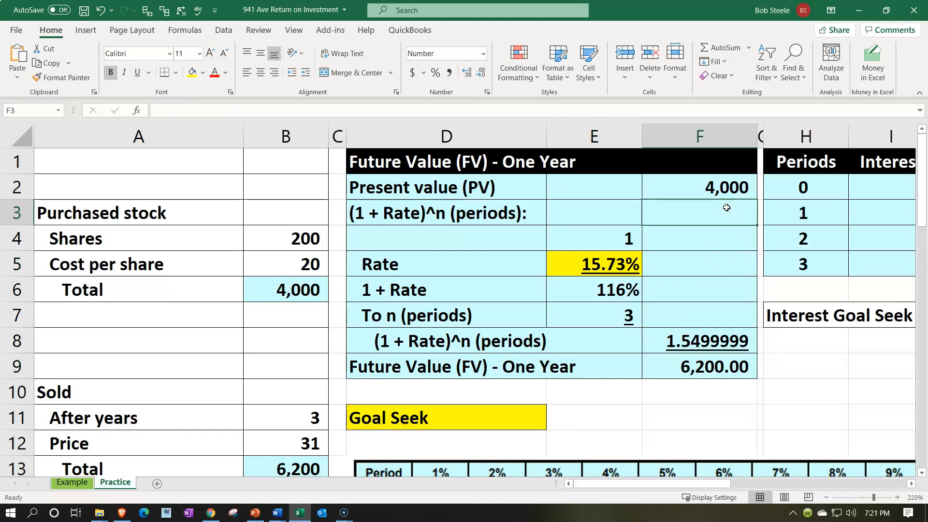
key(Right)
key(Right)
key(Right)
key(Right)
key(Right)
key(Right)
key(Right)
key(Right)
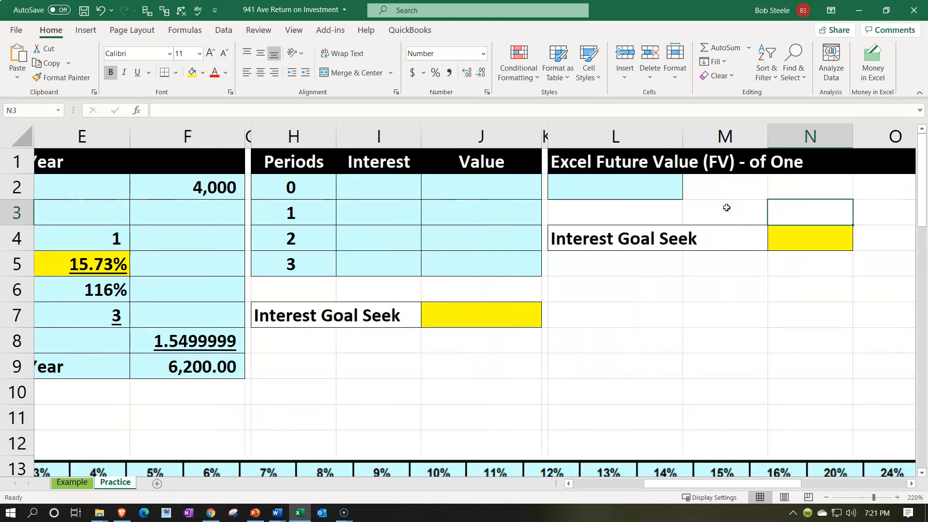
key(Right)
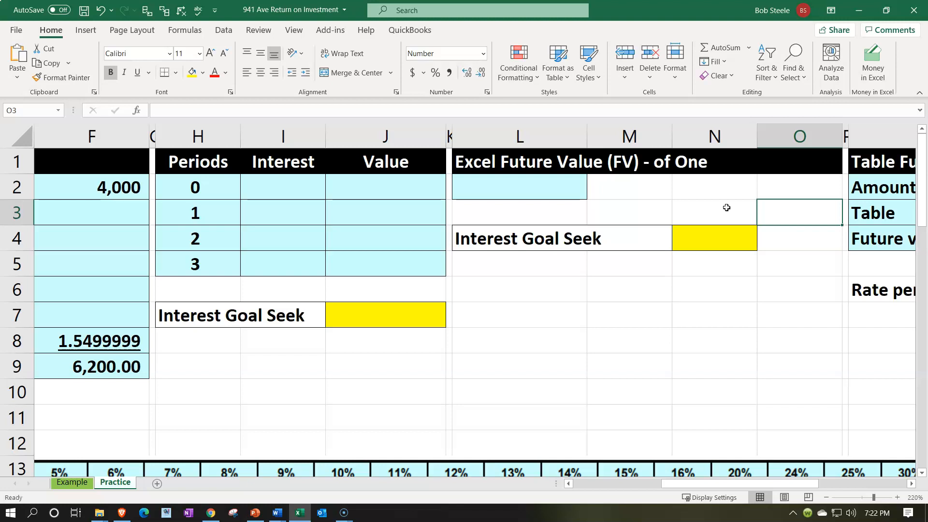
key(Down)
key(Left)
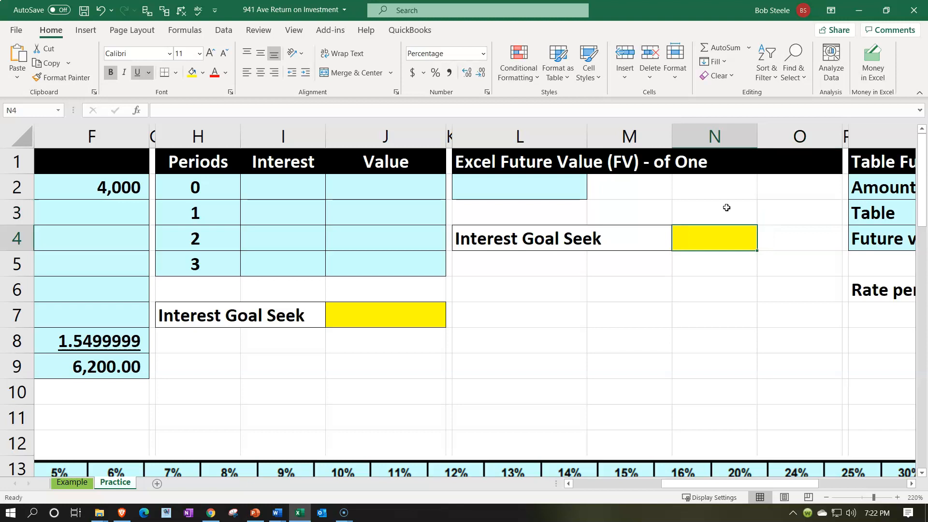
text(.05)
key(ctrl+Return)
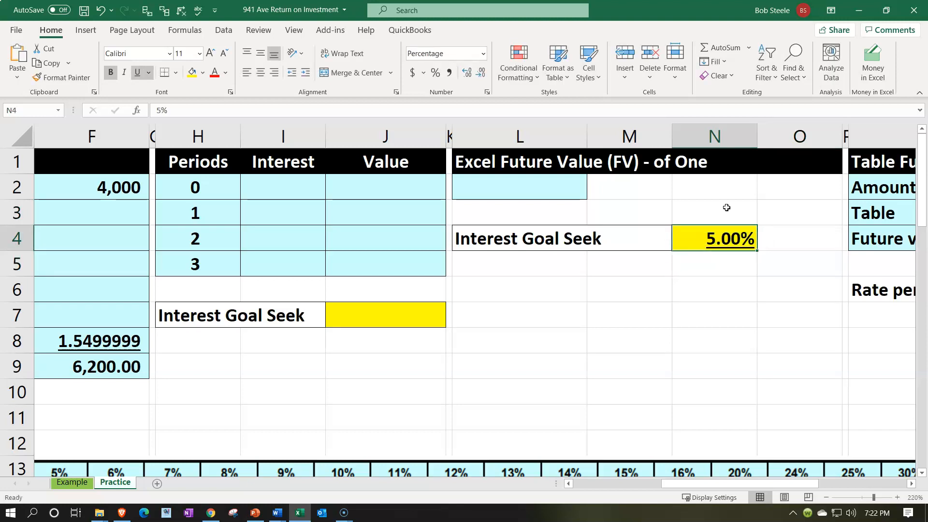
Step: Start an FV formula in L2 with the interest rate in N4 as its rate argument
key(Left)
key(Up)
key(Up)
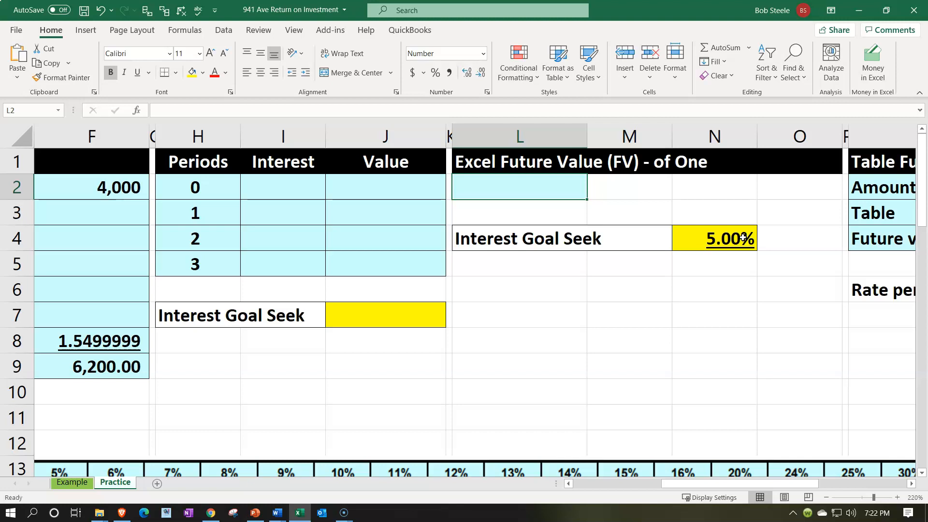
click(529, 188)
text(=fv)
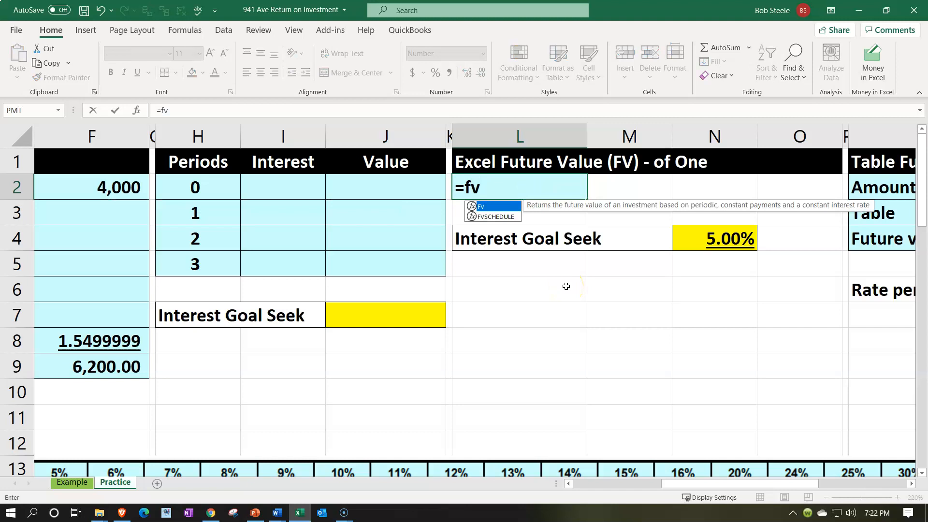
text(()
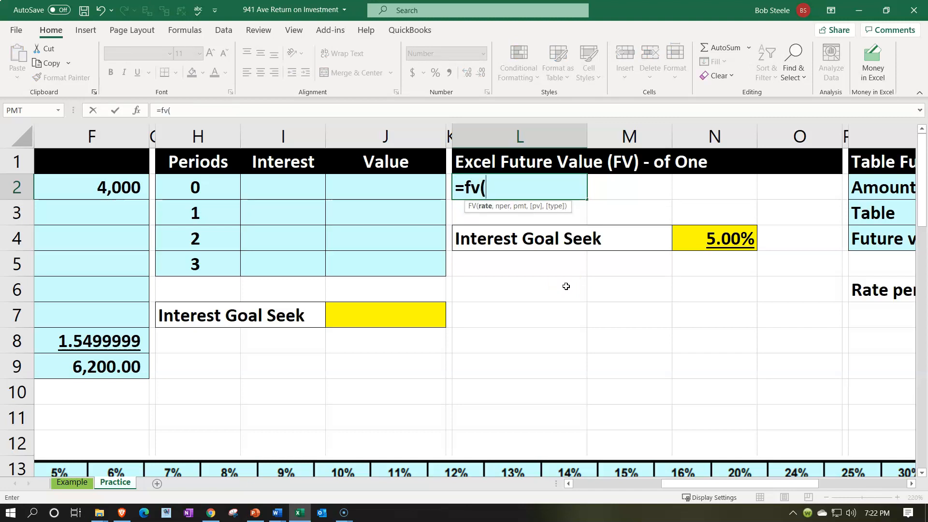
key(Down)
key(Down)
key(Right)
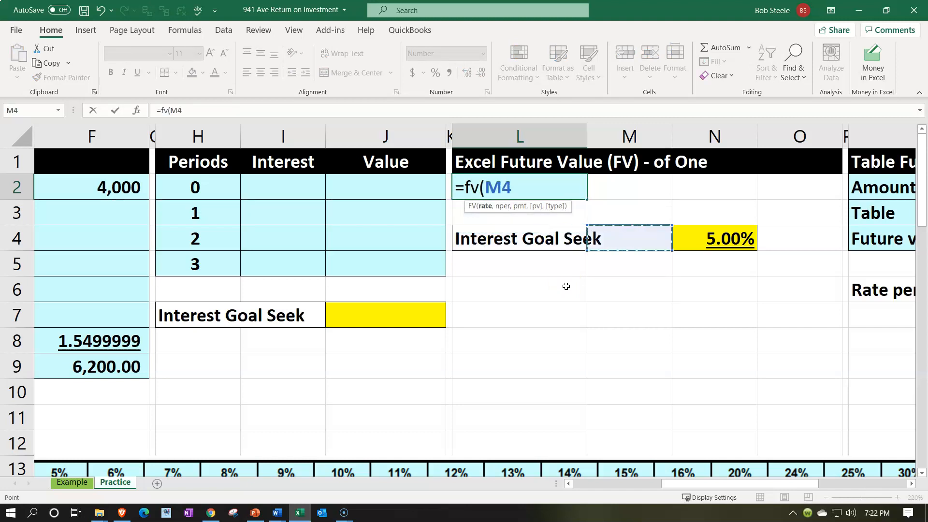
key(Right)
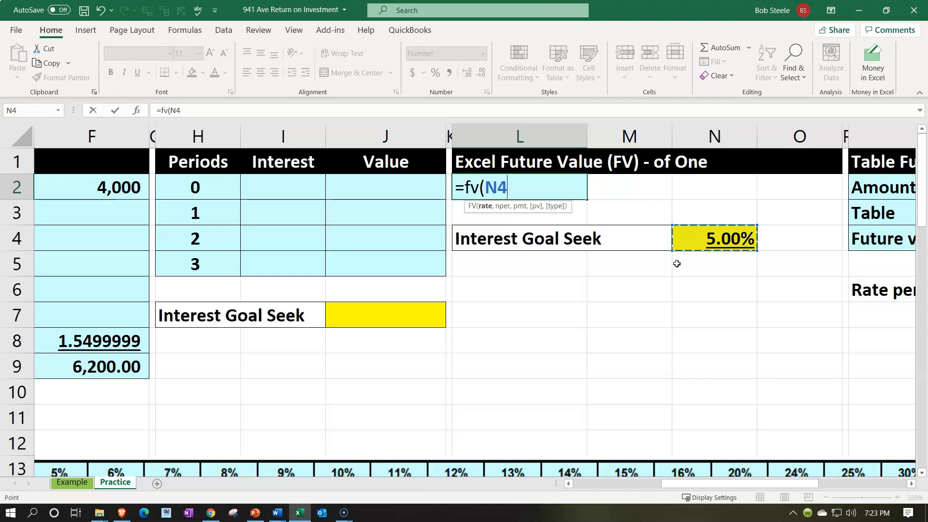
Step: Use the period in H5 as the number of periods in the FV formula
text(,)
key(Left)
key(Left)
key(Left)
key(Left)
key(Down)
key(Down)
key(Down)
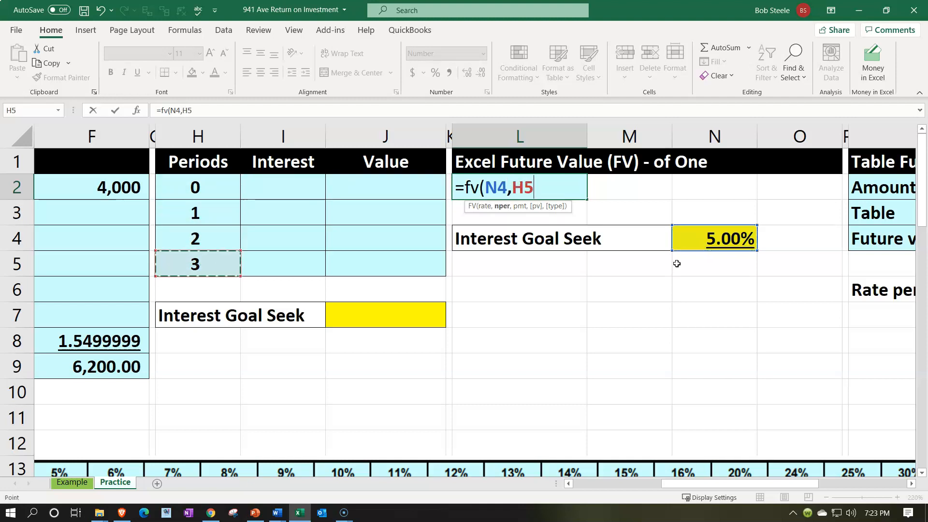
text(,)
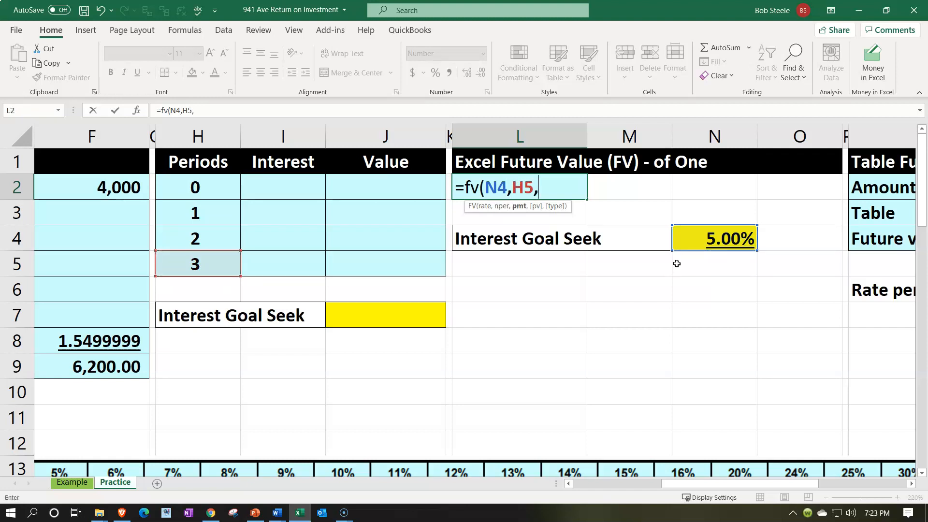
text(,)
Step: Leave the payment argument empty, set F2 as the present value, and complete the FV formula in L2
key(Down)
key(Left)
key(Left)
key(Left)
key(Left)
key(Left)
key(Left)
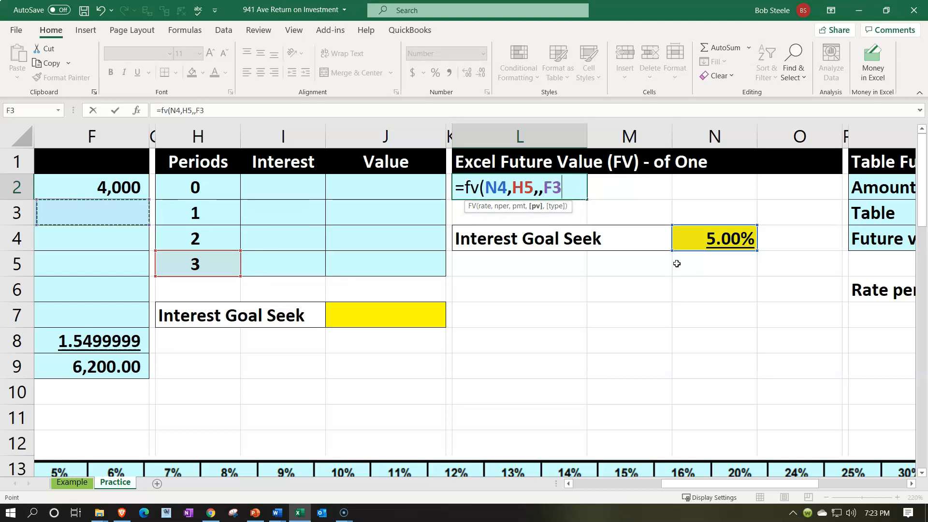
key(Left)
key(Left)
key(Right)
key(Right)
key(Up)
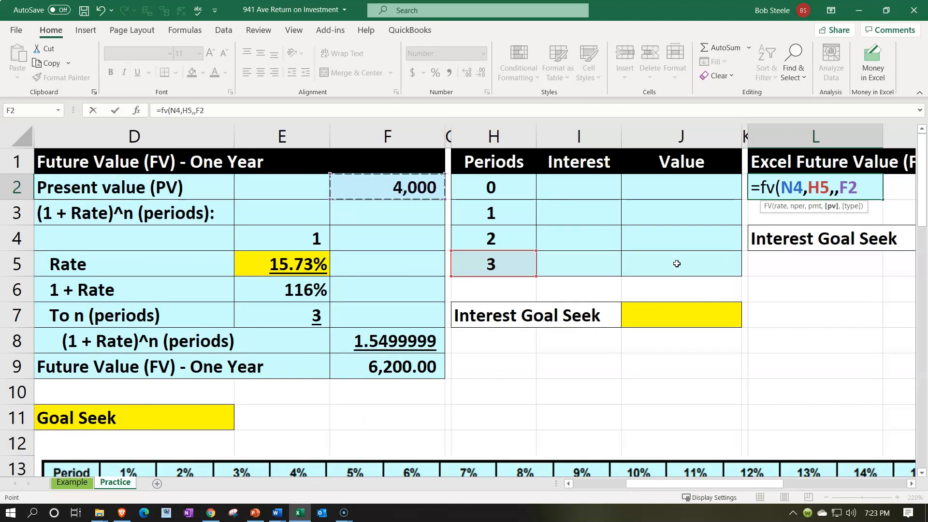
key(Return)
key(Up)
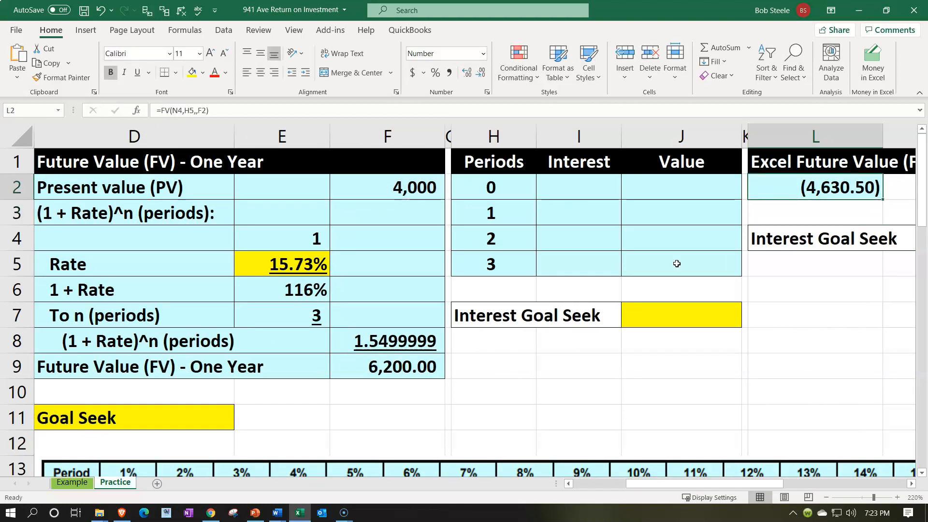
Step: Negate the formula in L2 so it reads =-FV(N4,H5,,F2)
double_click(805, 187)
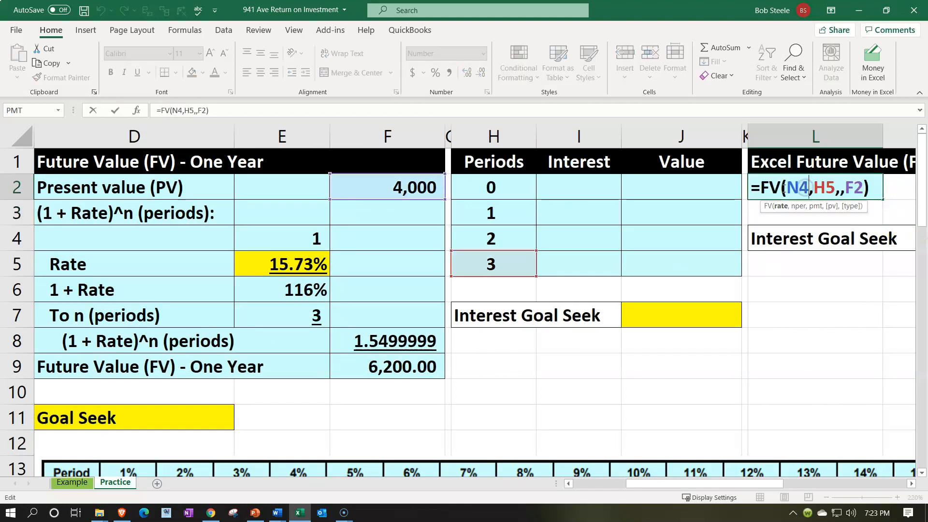
text(-)
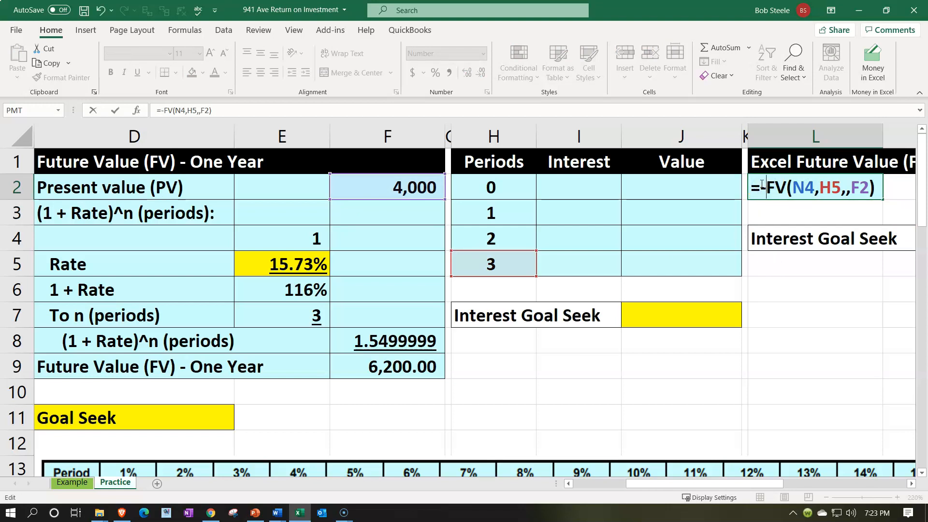
key(Return)
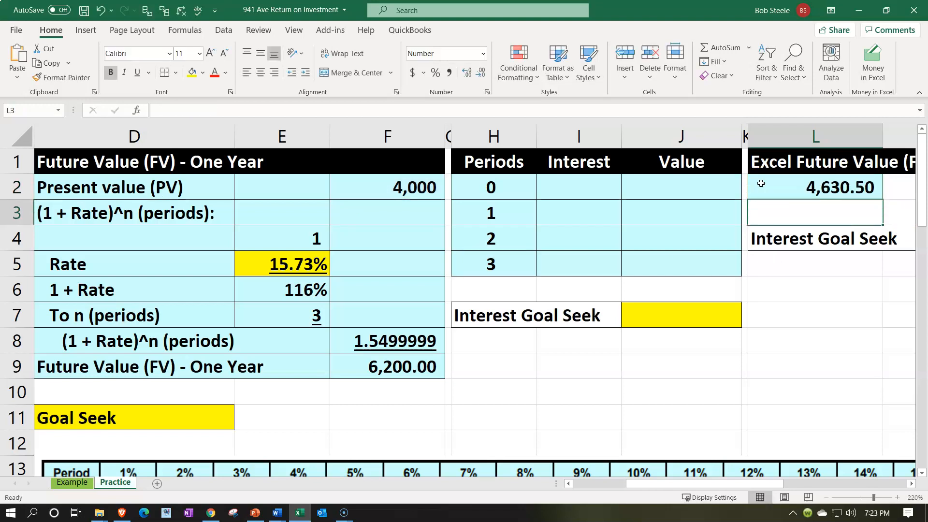
Step: Try rates of 8% and 12% in N4 to test their effect on the future value in L2
key(Right)
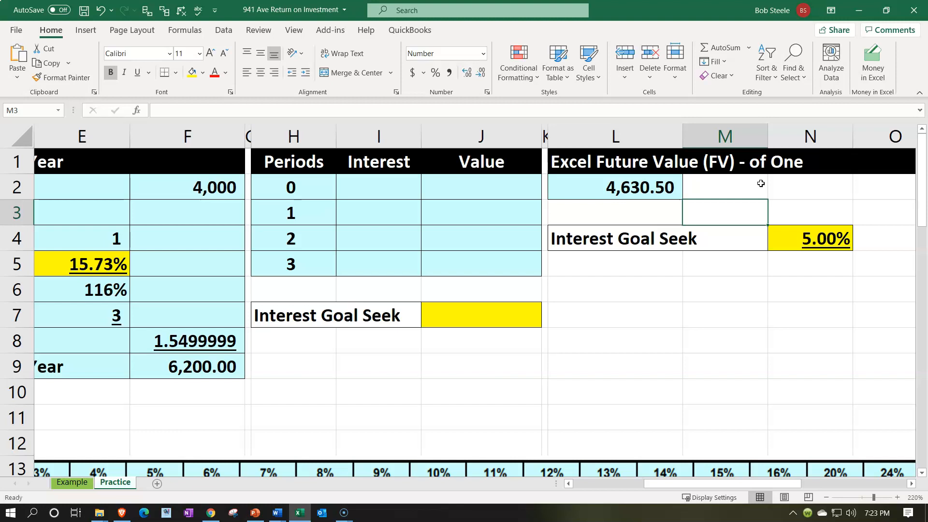
click(806, 249)
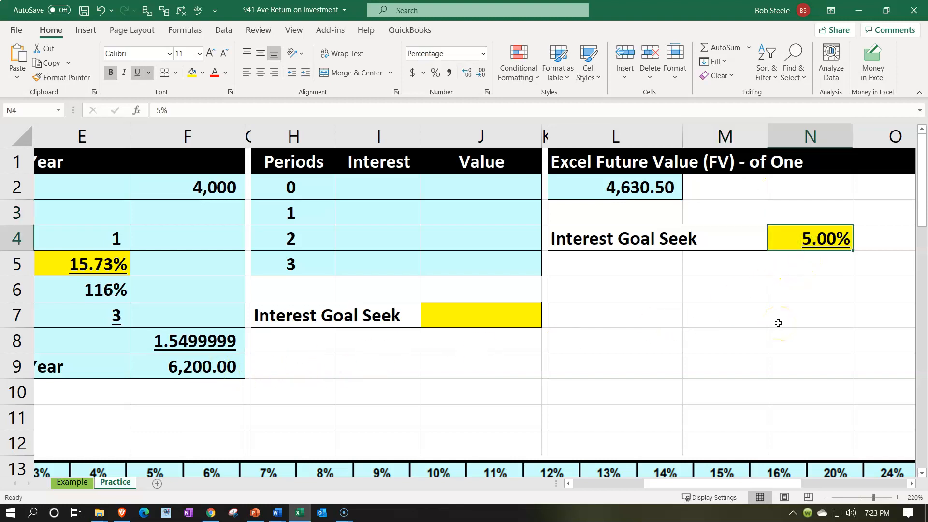
text(8)
key(Return)
key(Up)
text(12)
key(Return)
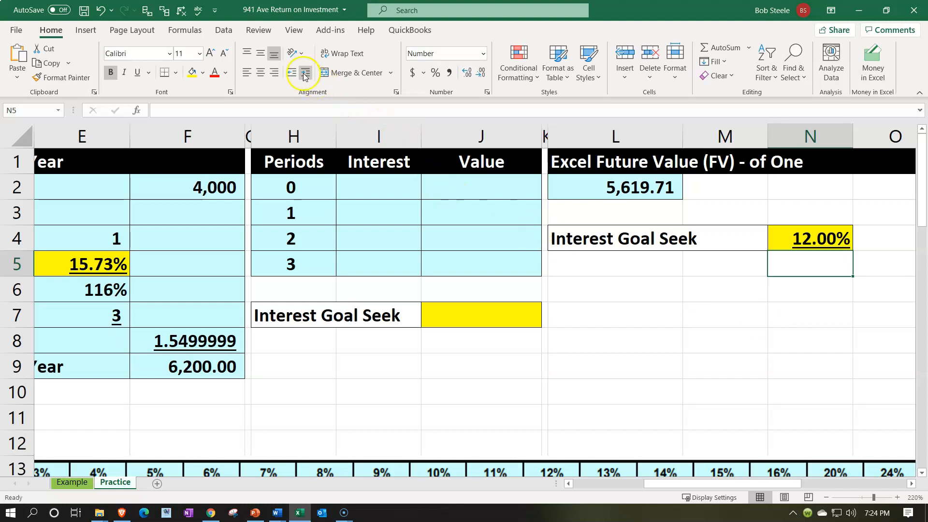
Step: Run Goal Seek to bring the future value in L2 to 6200 by changing the rate in N4, and keep the solution
click(228, 32)
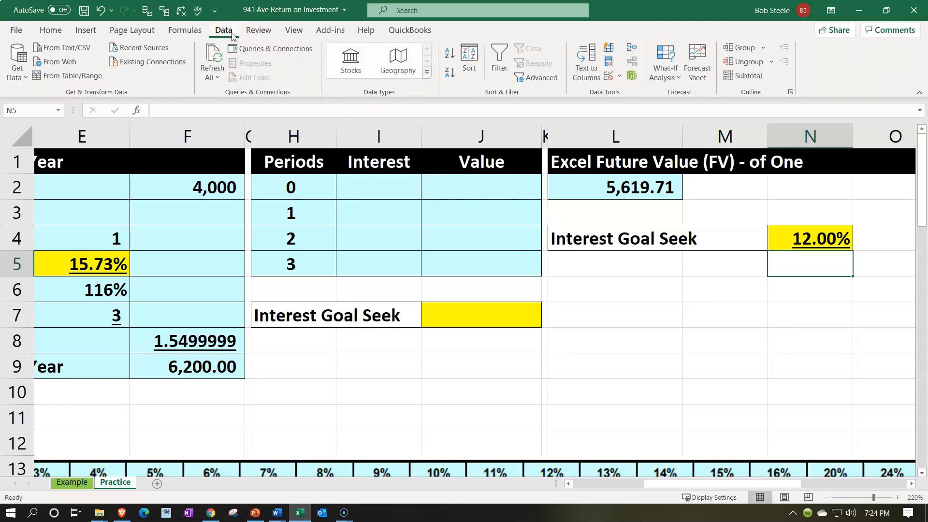
click(658, 72)
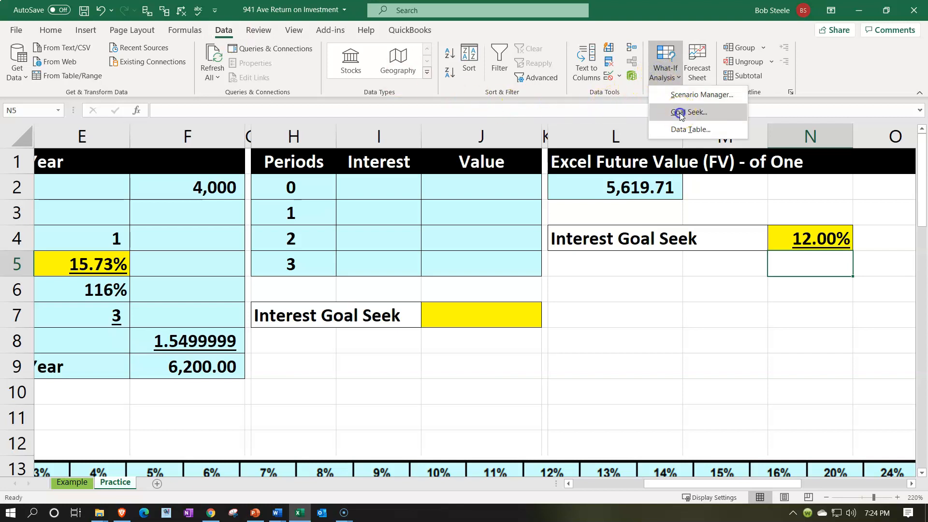
click(680, 116)
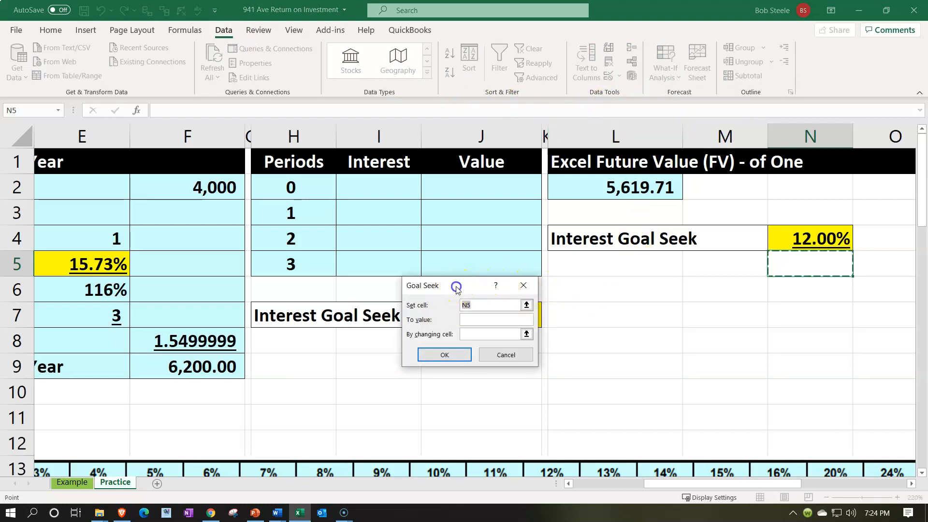
drag(457, 285, 633, 287)
click(645, 188)
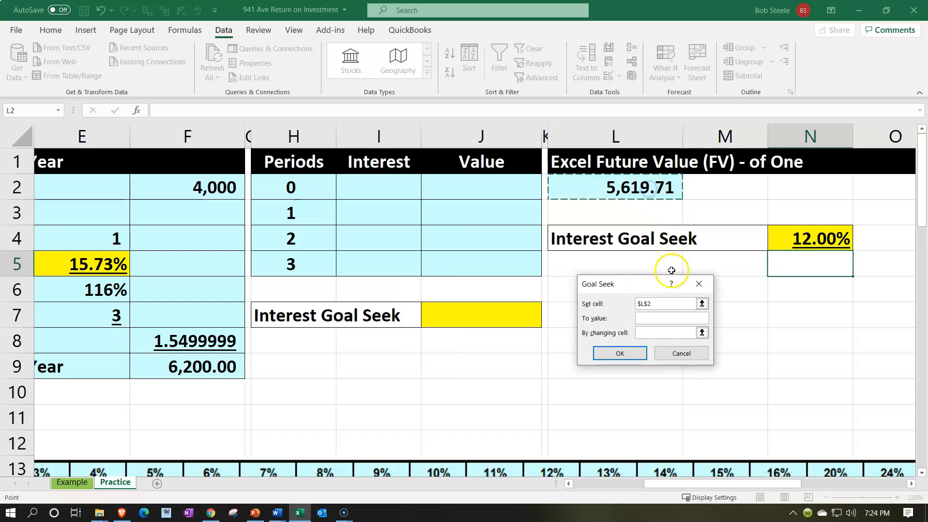
click(674, 314)
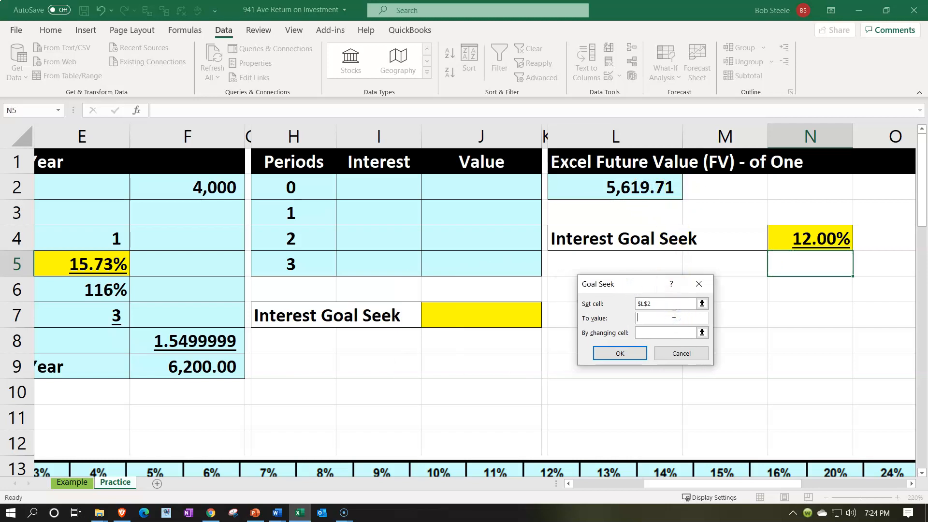
text(6200)
click(654, 332)
click(790, 240)
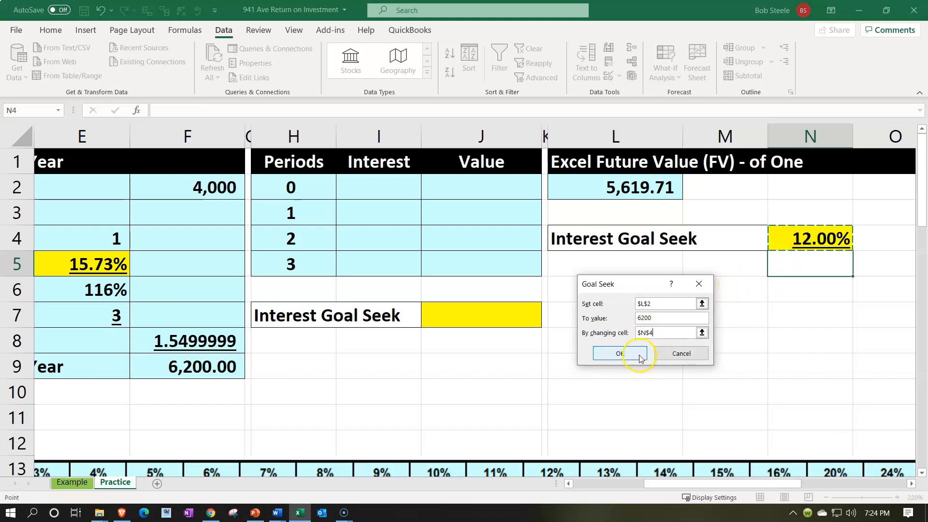
click(623, 356)
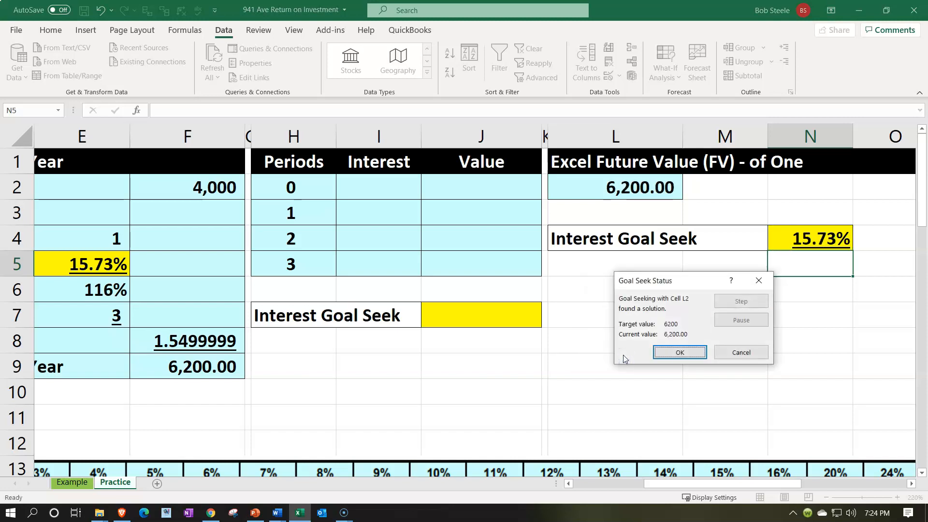
click(680, 352)
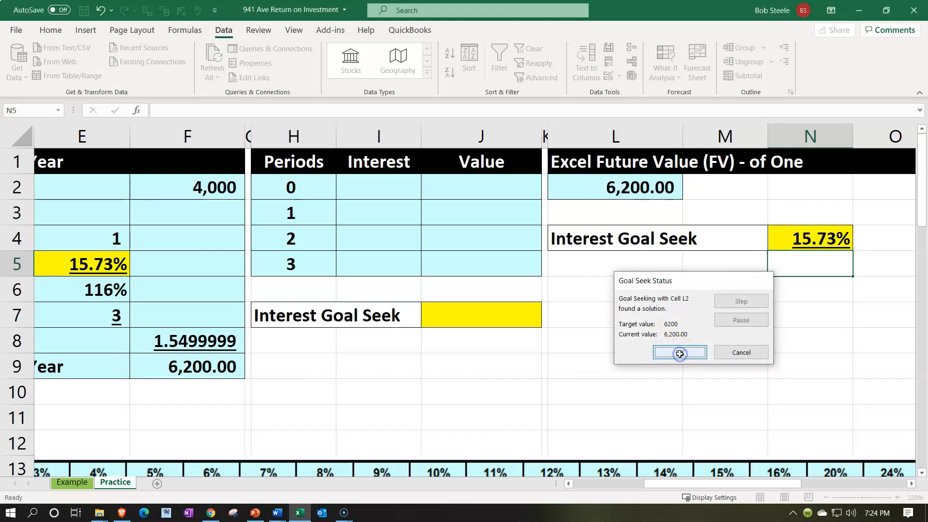
click(740, 250)
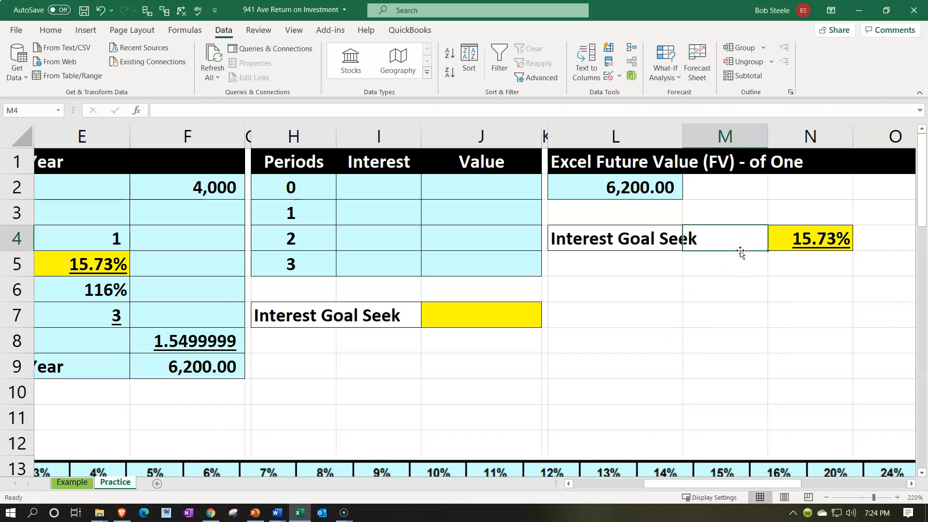
Step: Set the Interest Goal Seek rate in J7, below the periods table, to 5%
key(Left)
key(Left)
key(Left)
key(Left)
key(Left)
key(Left)
key(Left)
key(Left)
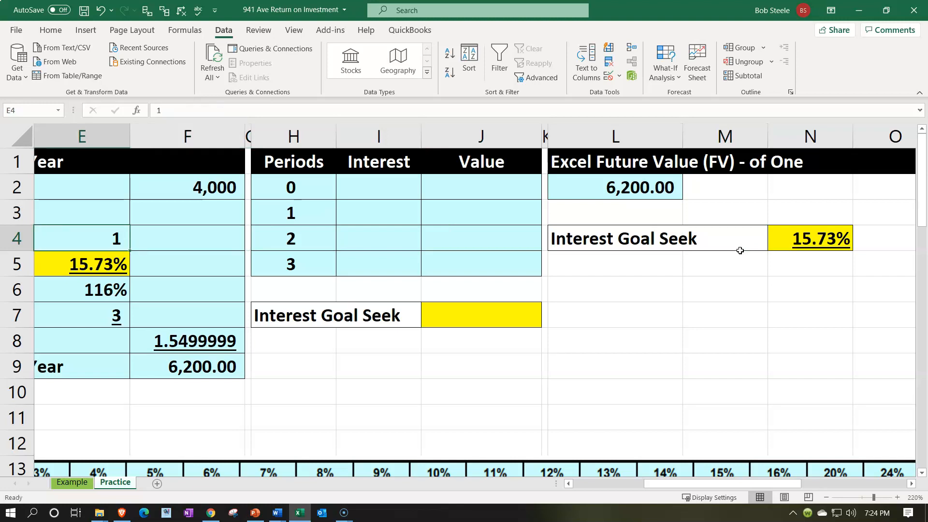
key(Left)
key(Left)
key(Right)
key(Right)
key(Right)
key(Right)
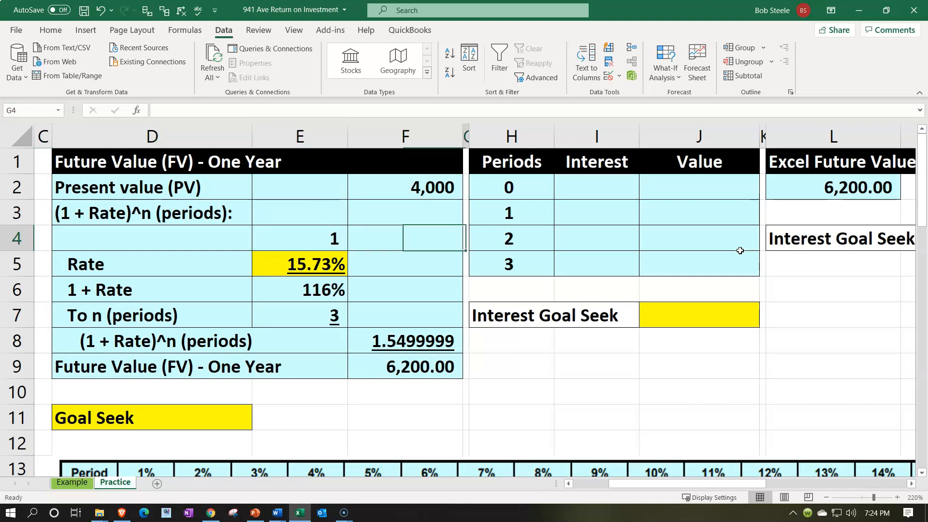
key(Right)
key(Right)
key(Up)
key(Up)
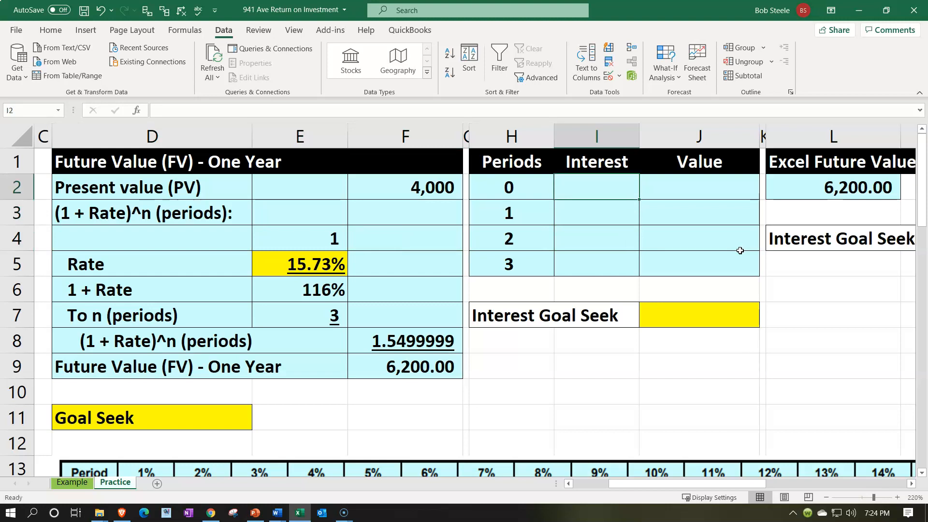
key(Down)
key(Down)
key(Down)
key(Down)
key(Down)
key(Right)
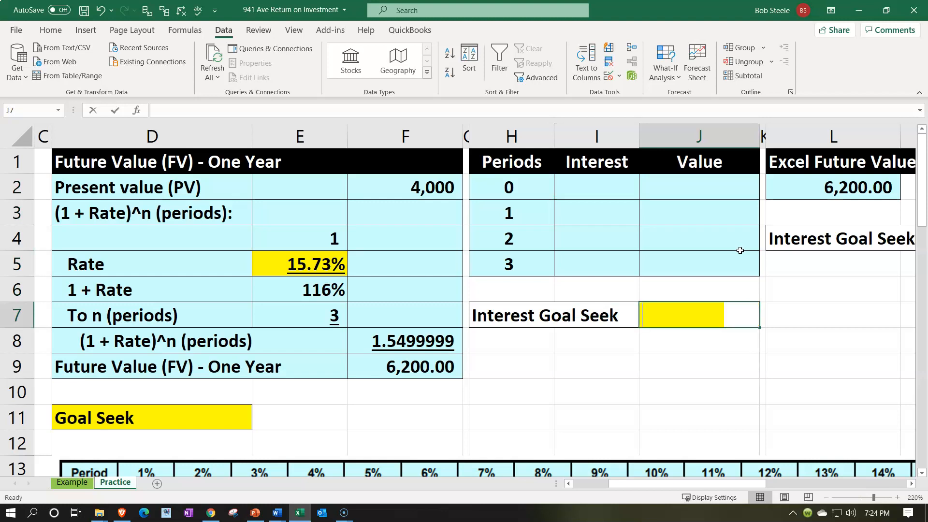
text(5%)
key(Return)
Step: Link the period 0 value in J2 to the present value in F2
key(Up)
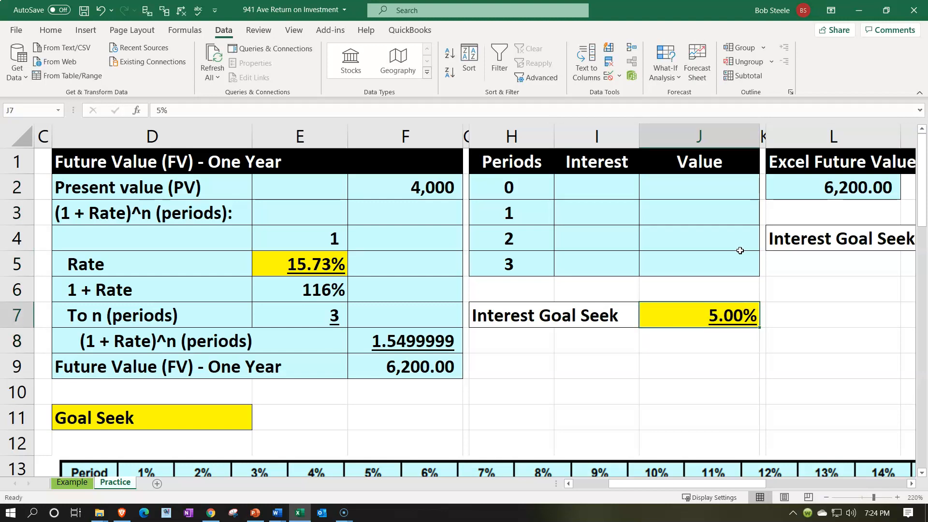
key(Up)
key(Up)
key(Up)
key(Up)
key(Up)
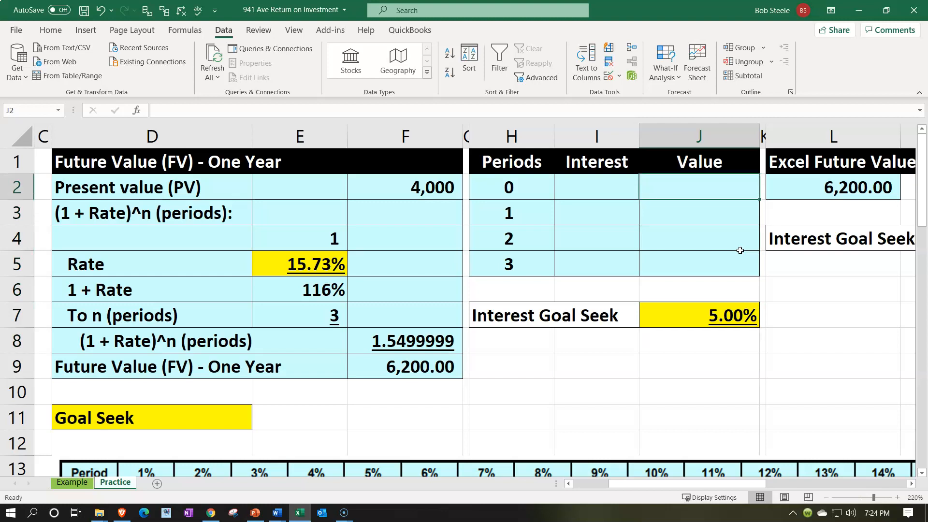
text(=)
key(Left)
key(Left)
key(Left)
key(Left)
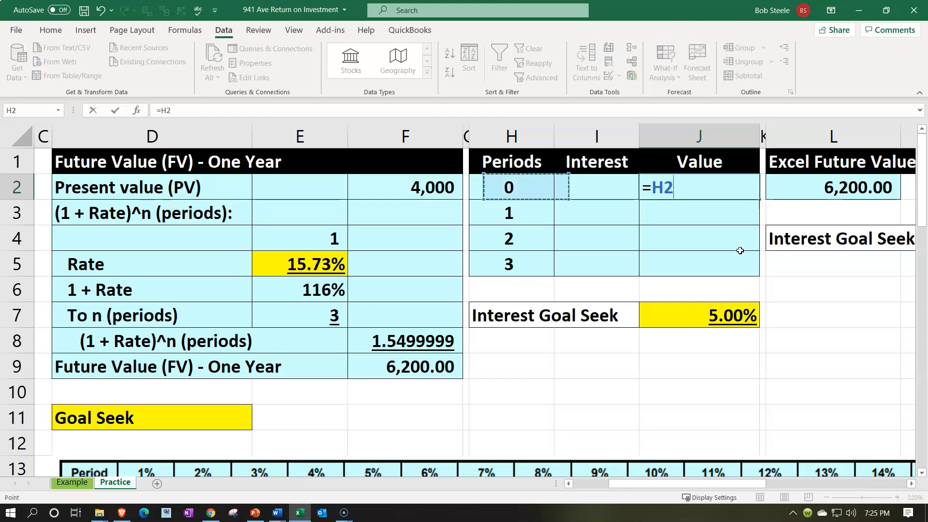
key(Return)
Step: Calculate the period 1 interest in I3 by multiplying the previous value by the rate, using =J2*J7
key(Left)
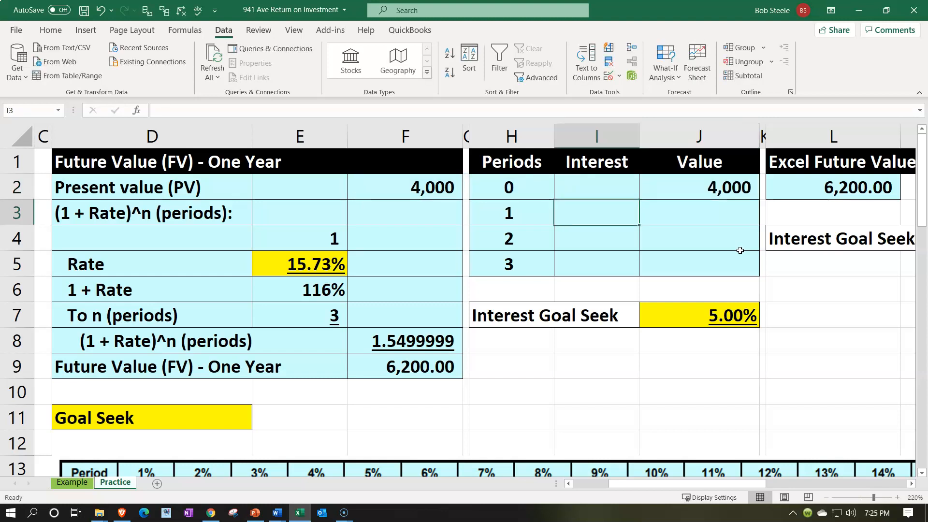
text(=)
key(Right)
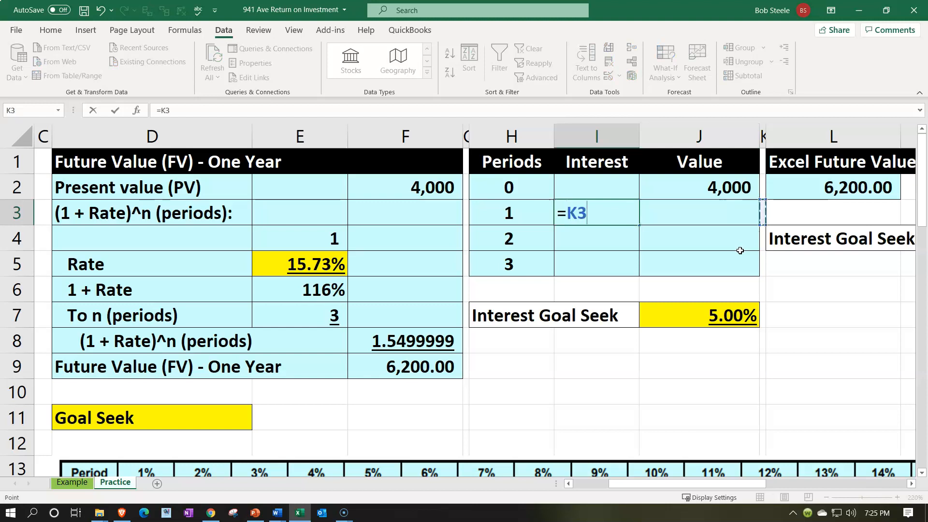
key(Up)
text(*)
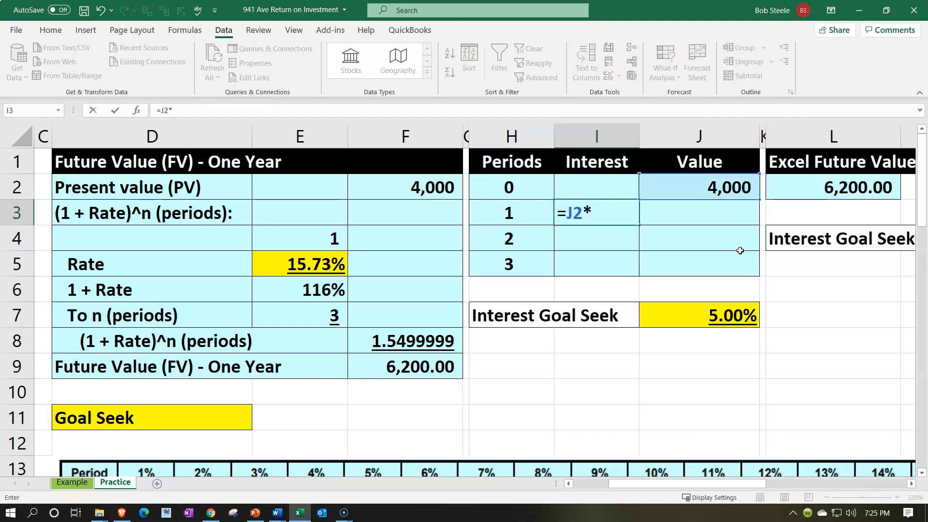
key(Down)
key(Down)
key(Down)
key(Down)
key(Right)
key(Return)
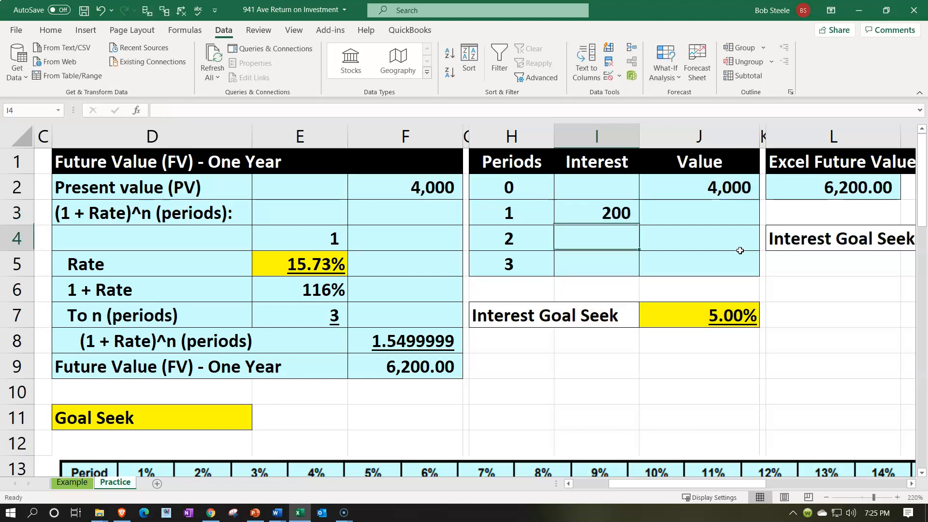
Step: Calculate the period 1 value in J3 by adding the interest in I3 to the previous value in J2
key(Up)
key(Right)
text(+)
key(Up)
text(+)
key(Left)
key(Return)
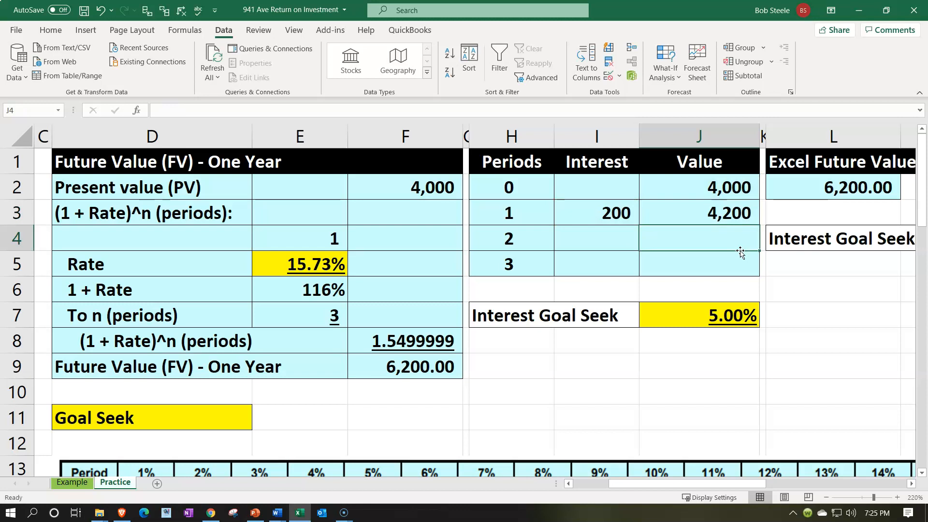
Step: Make the rate reference in I3 absolute so the formula reads =J2*$J$7
click(608, 215)
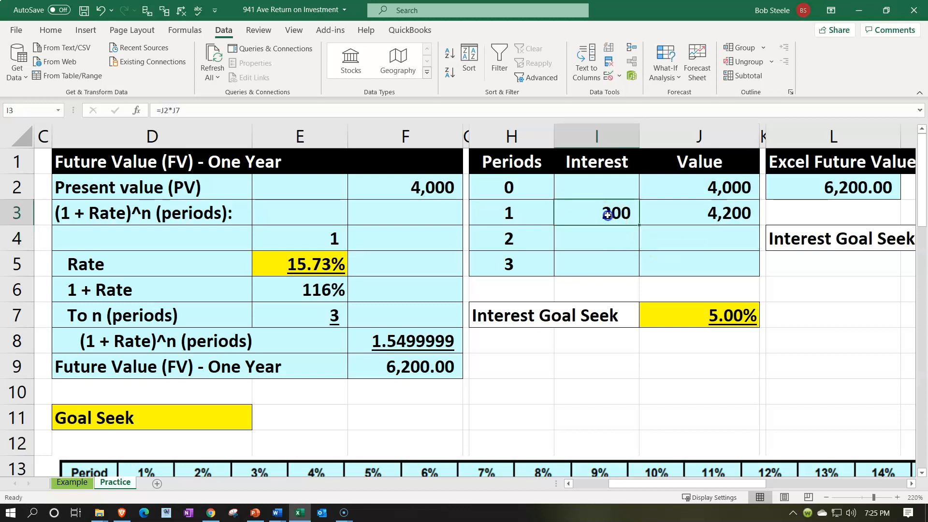
double_click(608, 215)
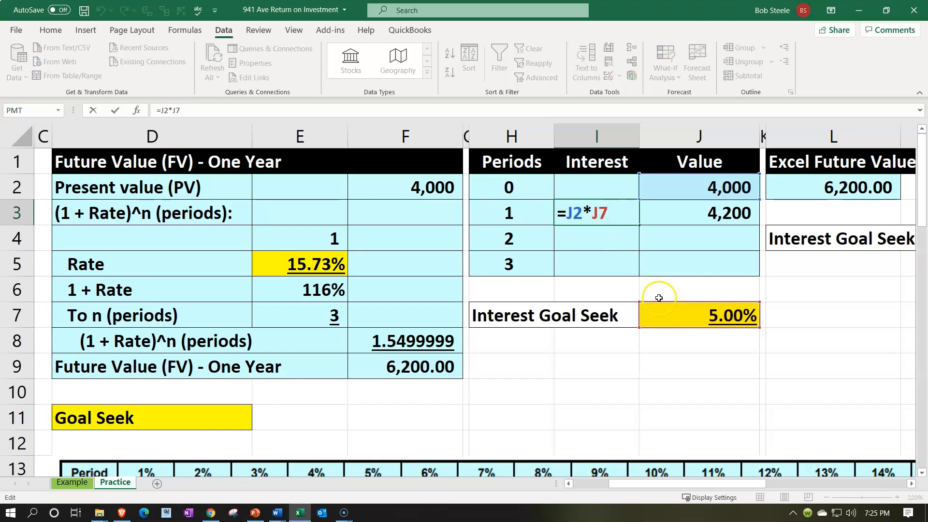
click(672, 326)
key(F4)
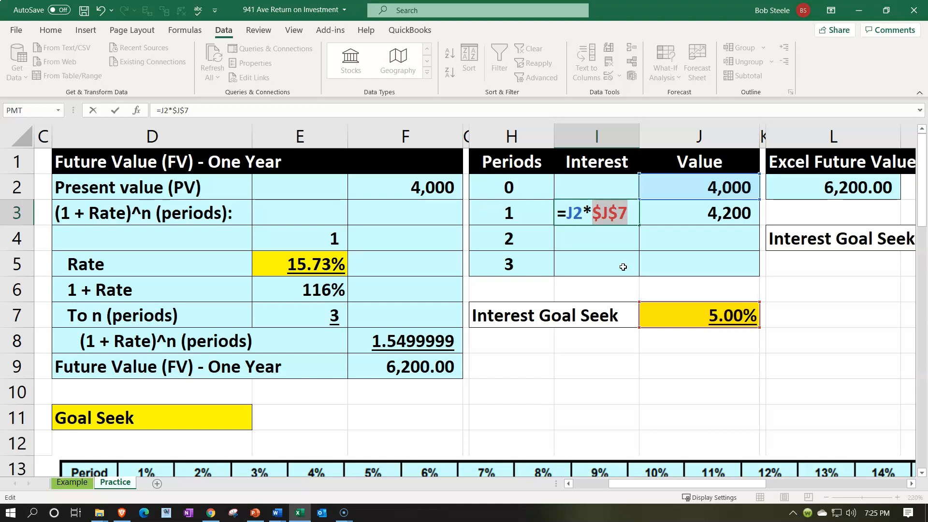
key(Return)
Step: Copy the interest and value formulas from I3:J3 down to row 5 for periods 2 and 3
drag(604, 209, 744, 218)
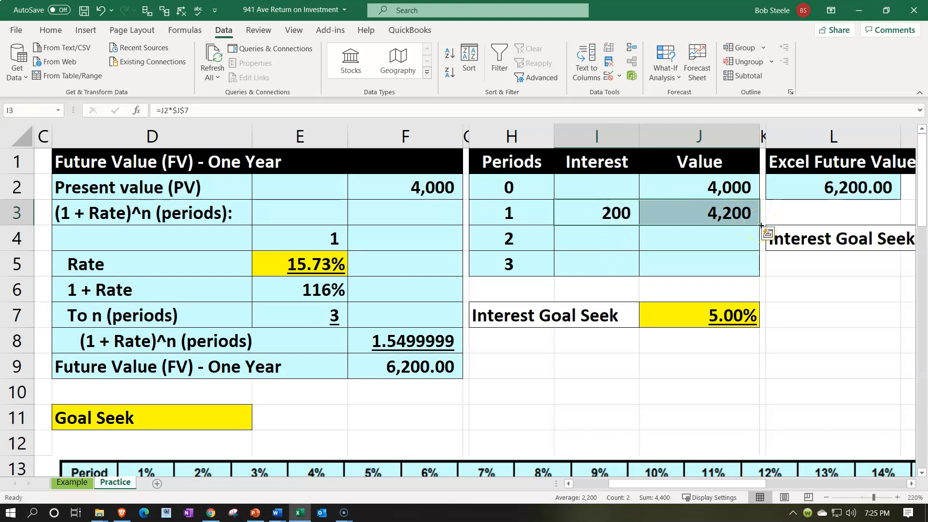
drag(761, 226, 758, 273)
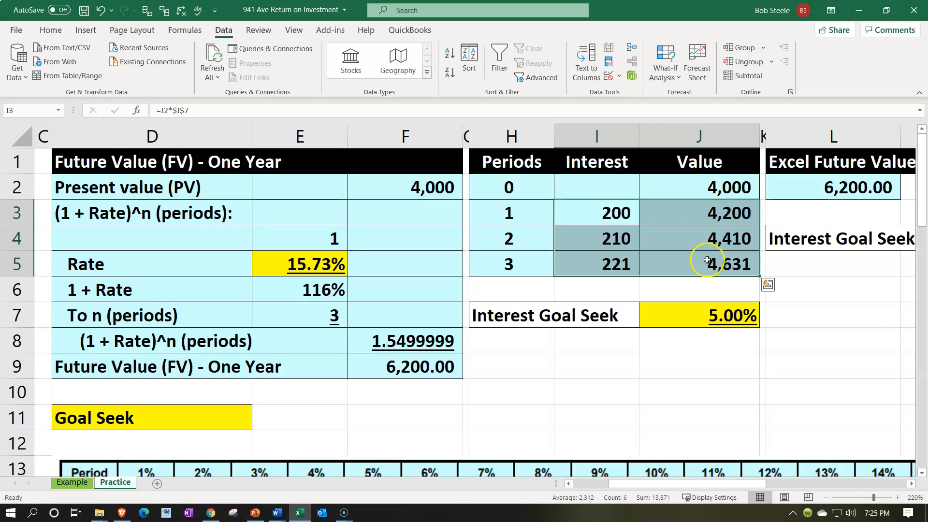
click(707, 261)
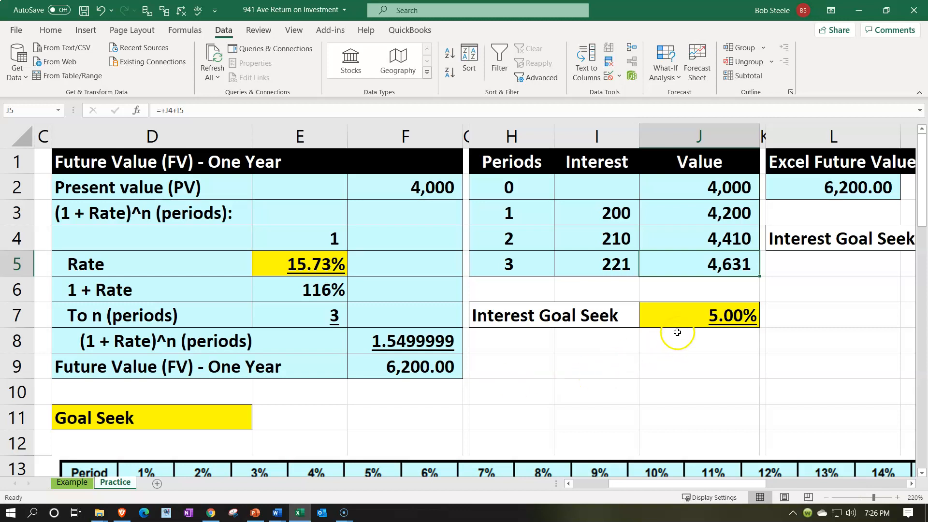
Step: Try rates of 9% and 13% in J7 to test their effect on the period 3 value
click(662, 318)
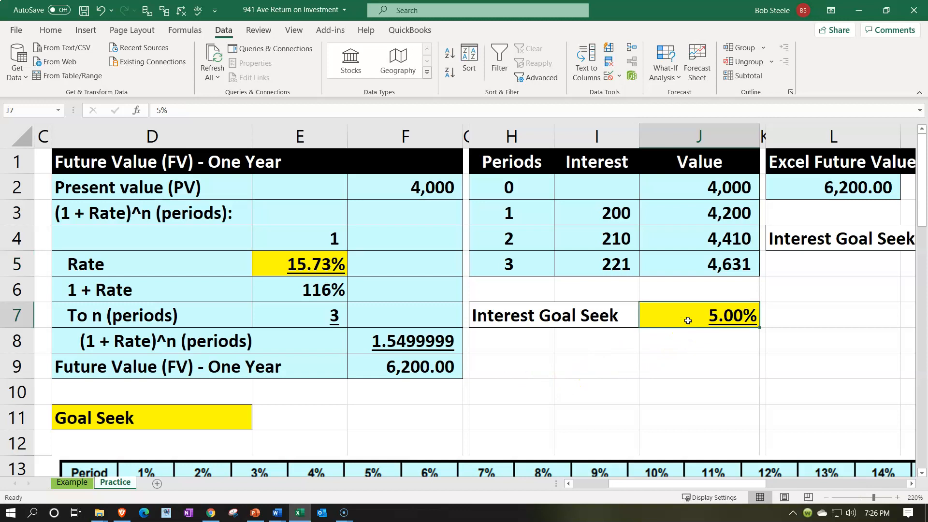
text(9)
key(Return)
key(Up)
text(13)
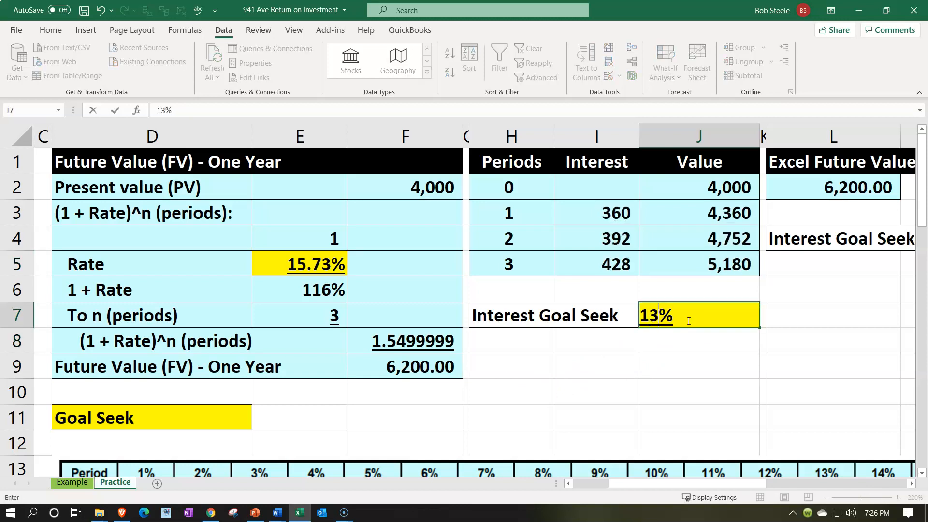
key(Return)
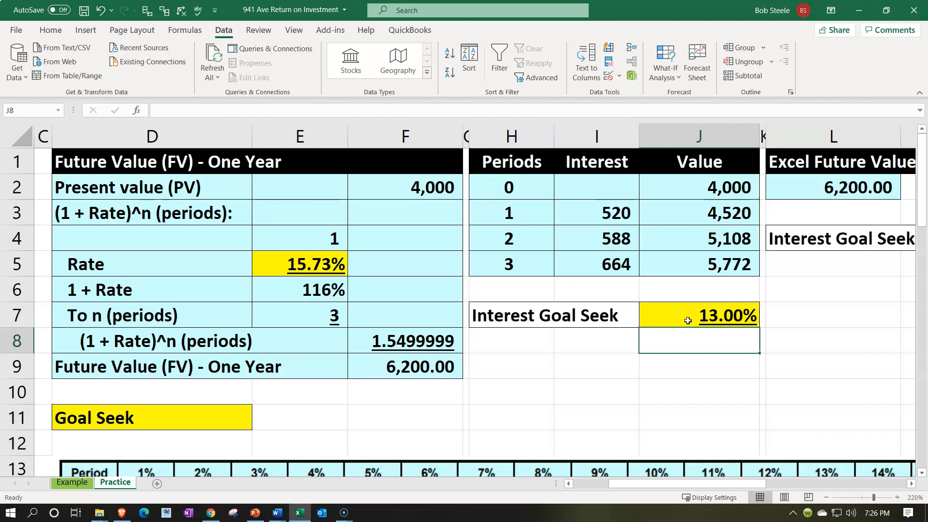
Step: Run Goal Seek to bring the period 3 value in J5 to 6200 by changing the rate in J7, and keep the solution
click(690, 364)
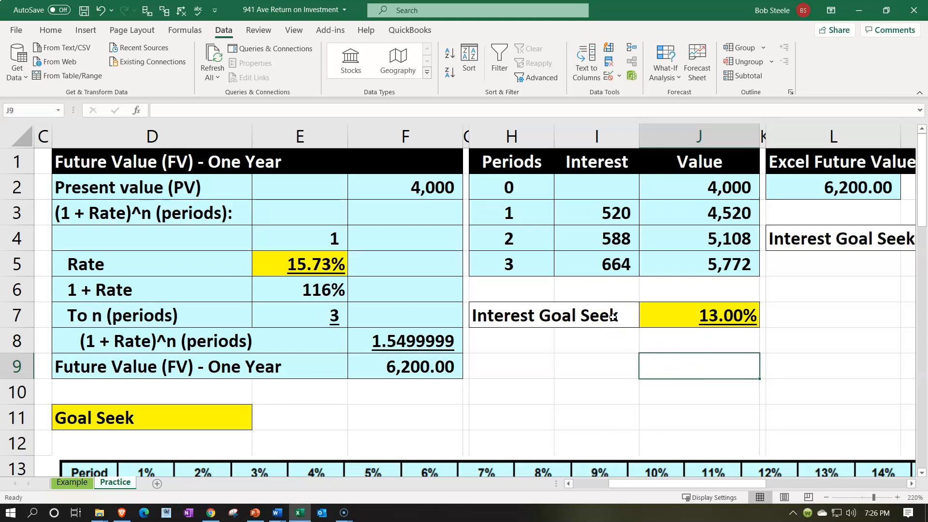
click(224, 32)
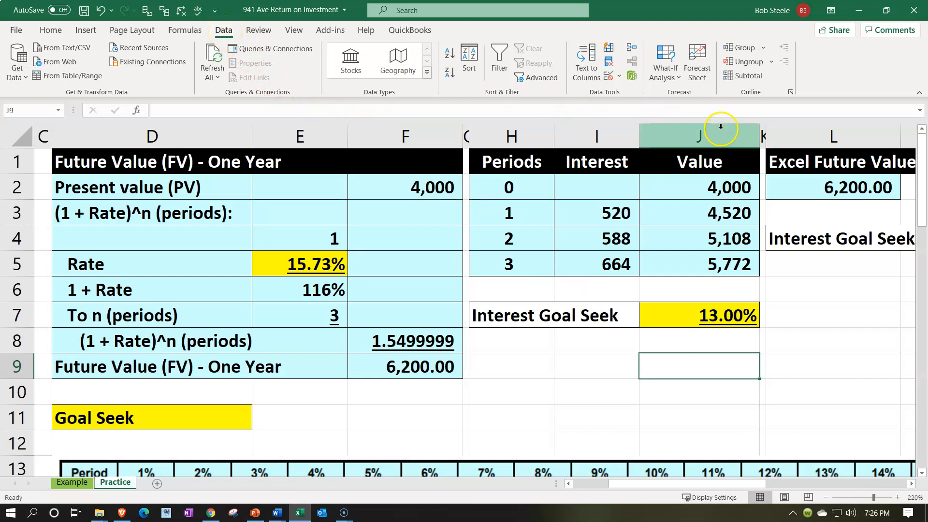
click(672, 77)
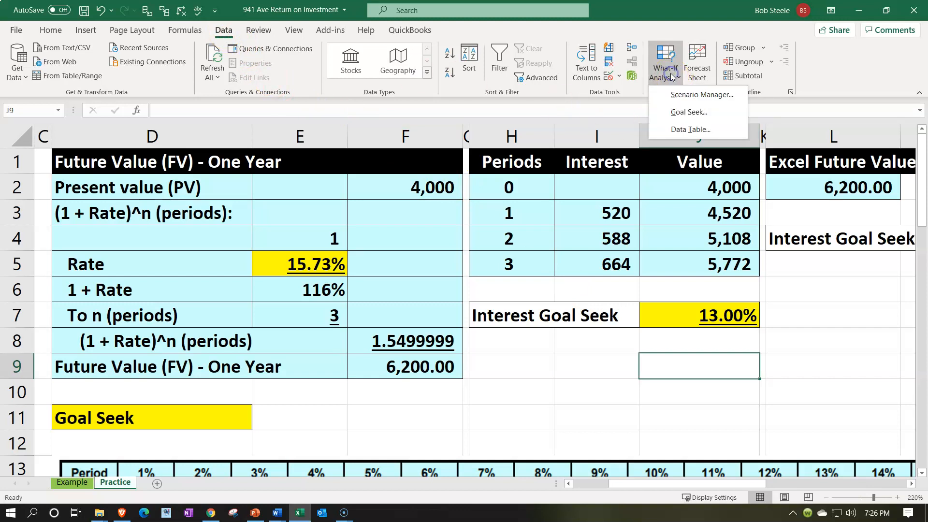
click(679, 112)
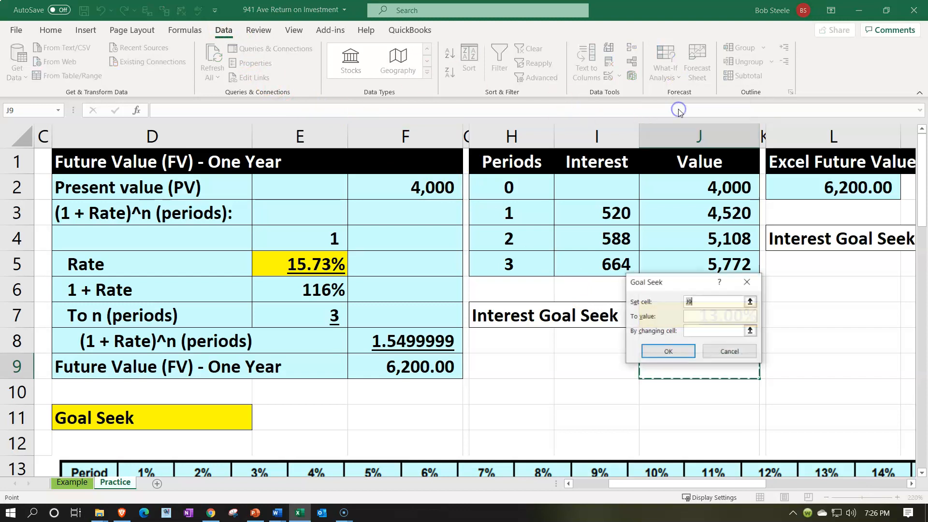
drag(672, 283, 532, 359)
click(698, 271)
click(592, 389)
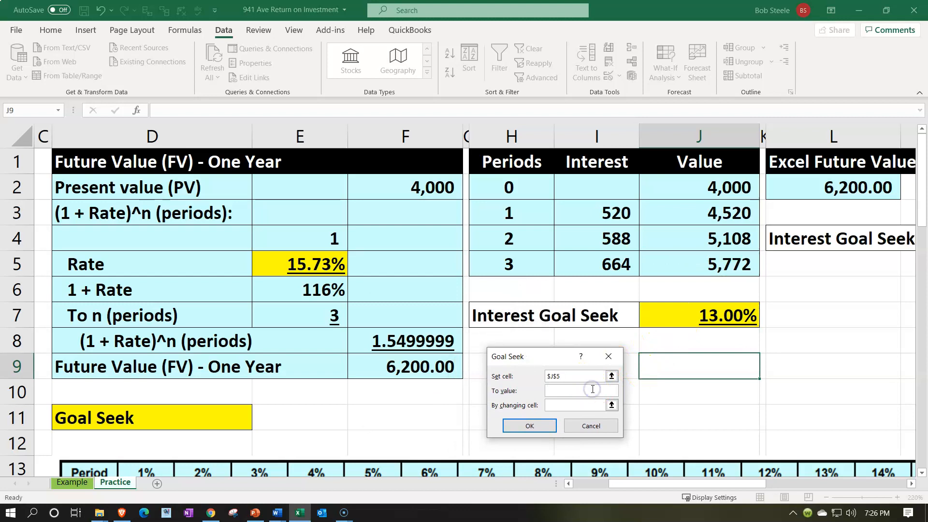
text(6200)
click(584, 407)
click(673, 304)
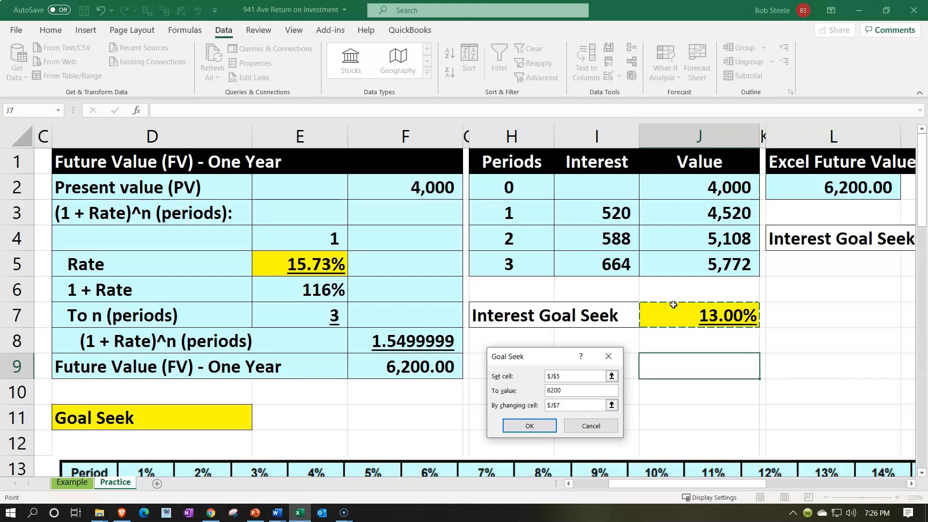
click(529, 425)
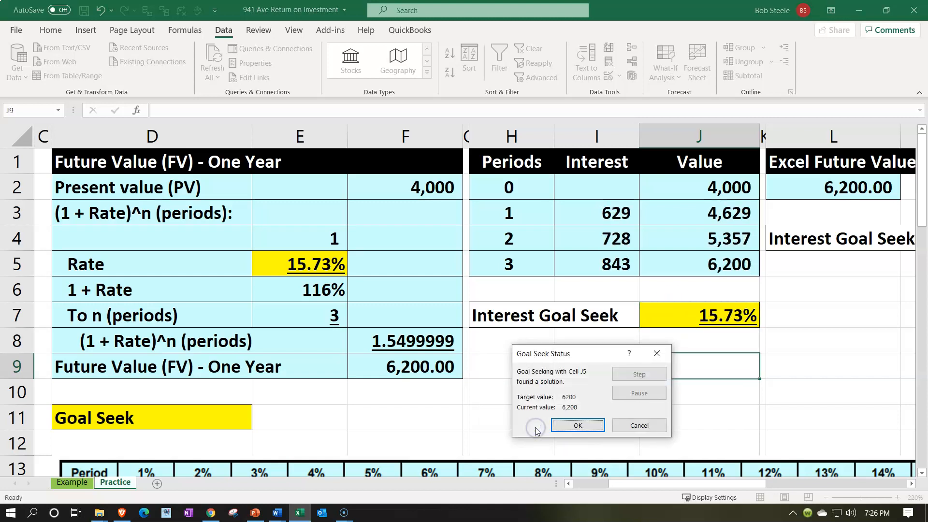
click(579, 425)
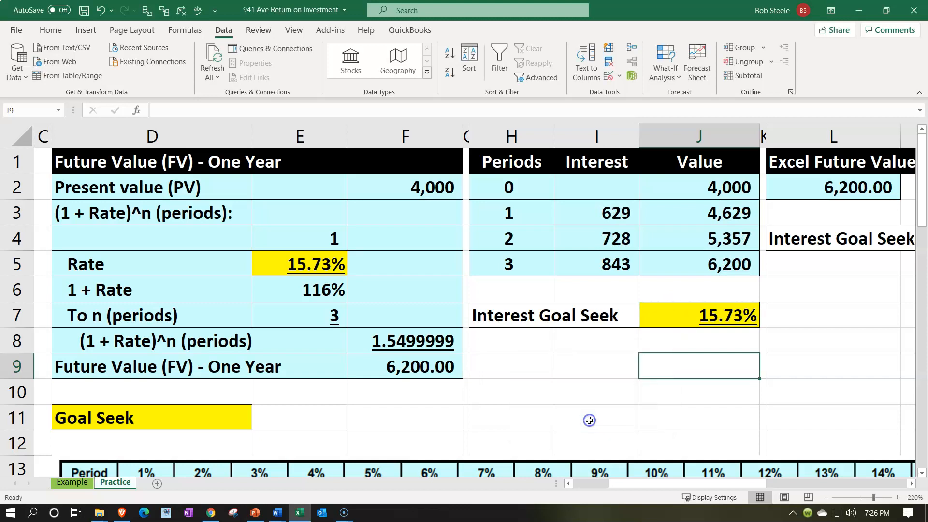
click(690, 311)
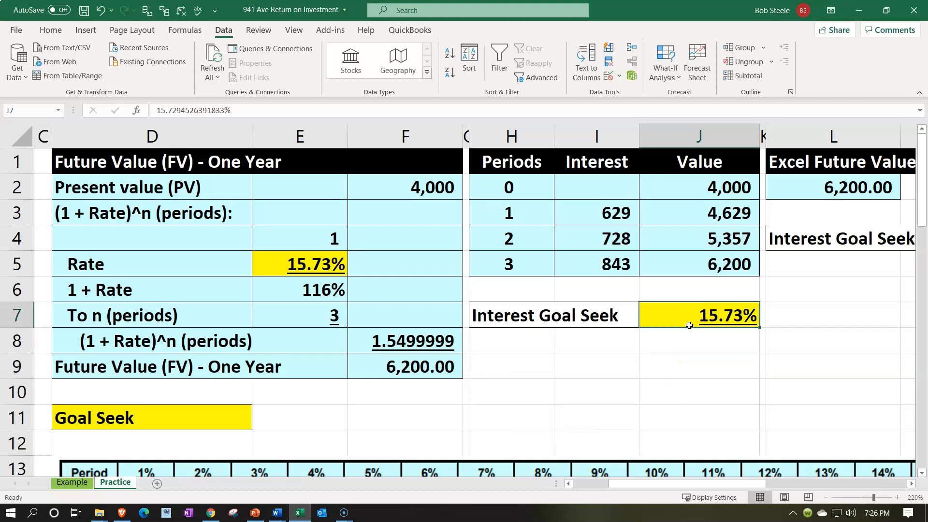
Step: Link the Amount in R2 of the Table Future Value section to the period 0 value in J2
key(Up)
key(Up)
key(Right)
key(Right)
key(Right)
key(Right)
key(Right)
key(Right)
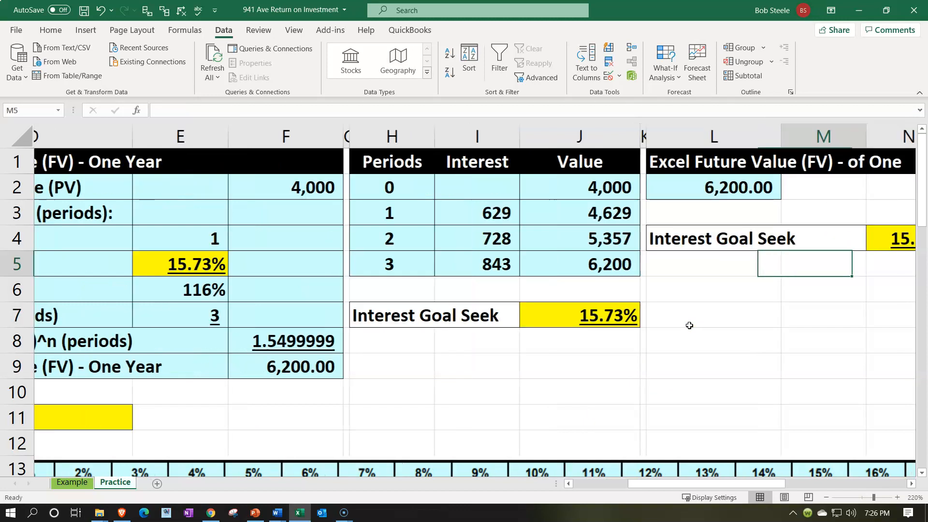
key(Right)
key(Right)
key(Right)
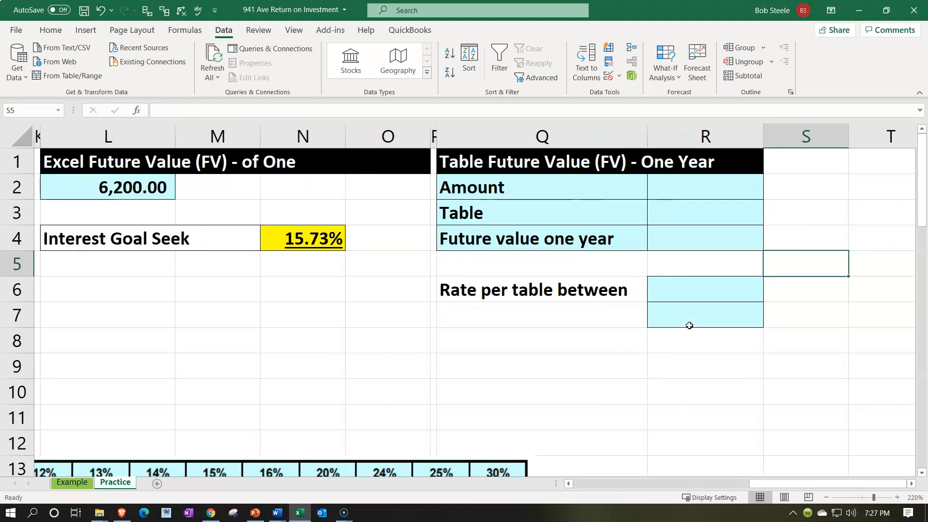
key(Up)
key(Up)
key(Up)
key(Left)
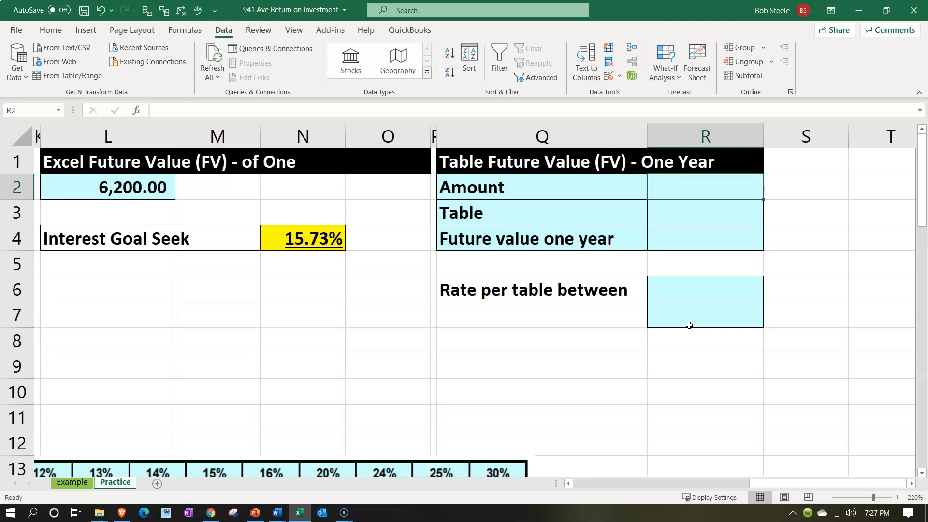
text(=)
key(Left)
key(Left)
key(Left)
key(Left)
key(Left)
key(Left)
key(Left)
key(Left)
key(Left)
key(Left)
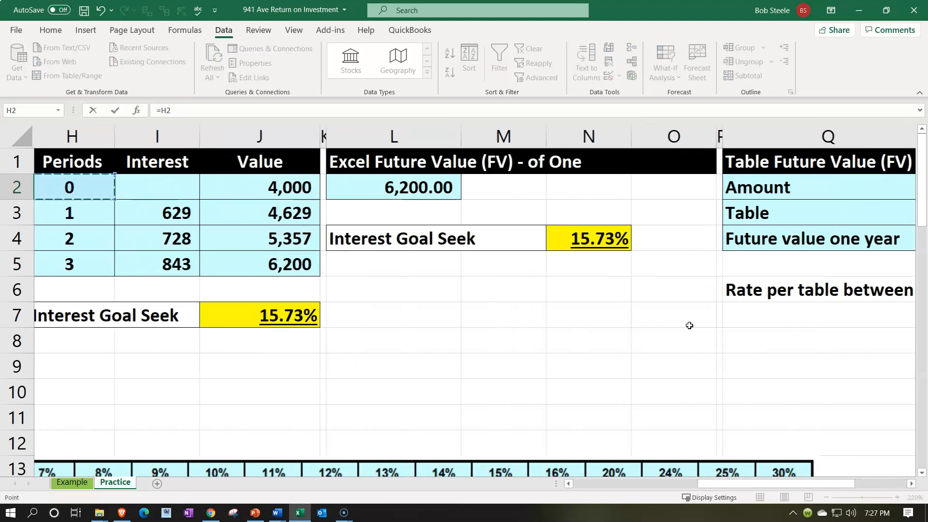
key(Right)
key(Right)
key(Return)
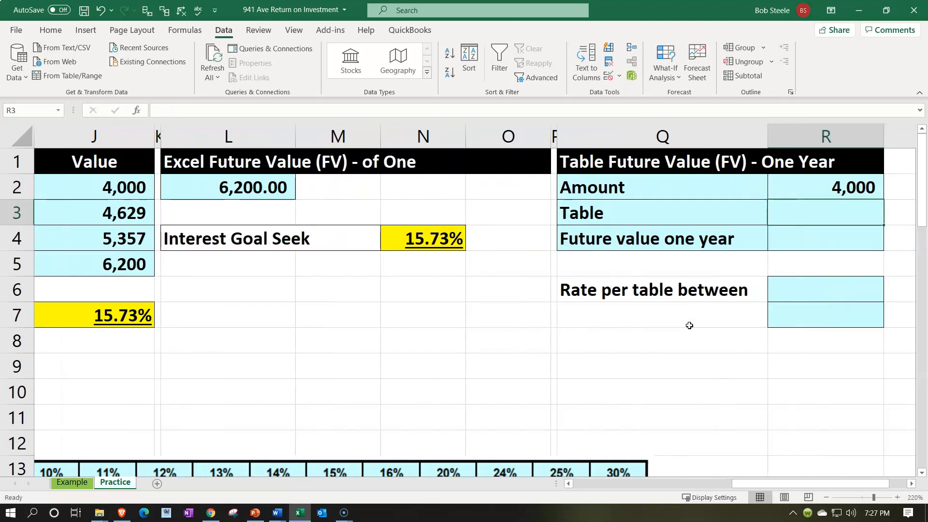
Step: Link the Future value one year cell R4 to the FV function result in L2
key(Right)
key(Right)
key(Left)
key(Left)
key(Down)
text(=)
key(Left)
key(Left)
key(Left)
key(Left)
key(Left)
key(Left)
key(Left)
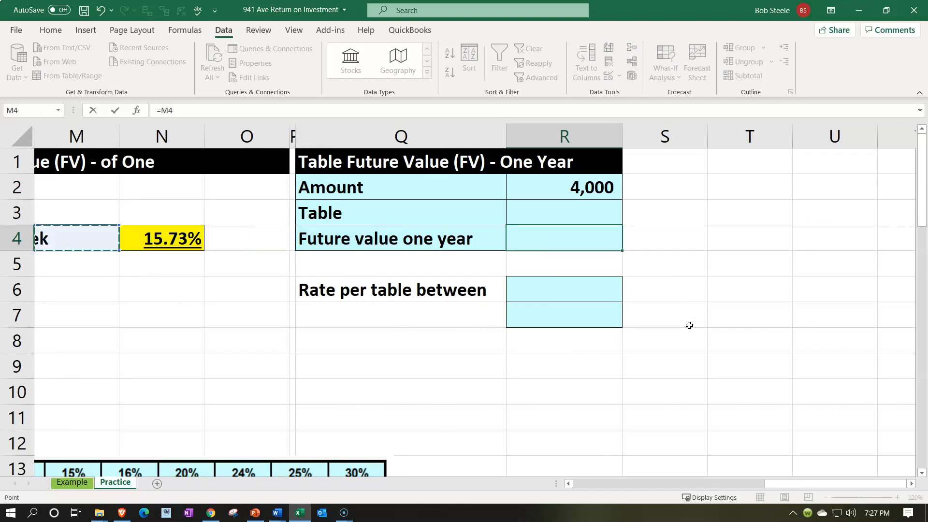
key(Right)
key(Up)
key(Up)
key(Return)
Step: Calculate the Table factor in R3 by dividing the future value in R4 by the amount in R2
key(Up)
key(Up)
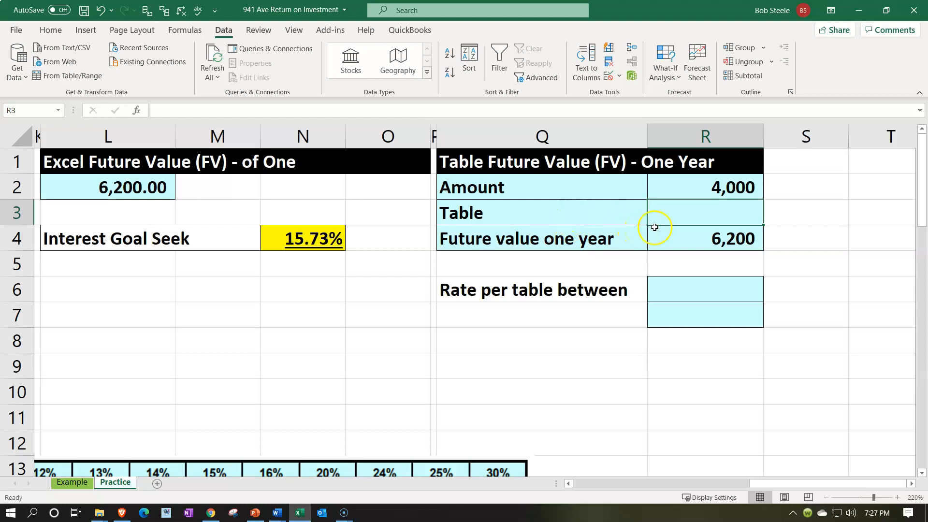
text(=)
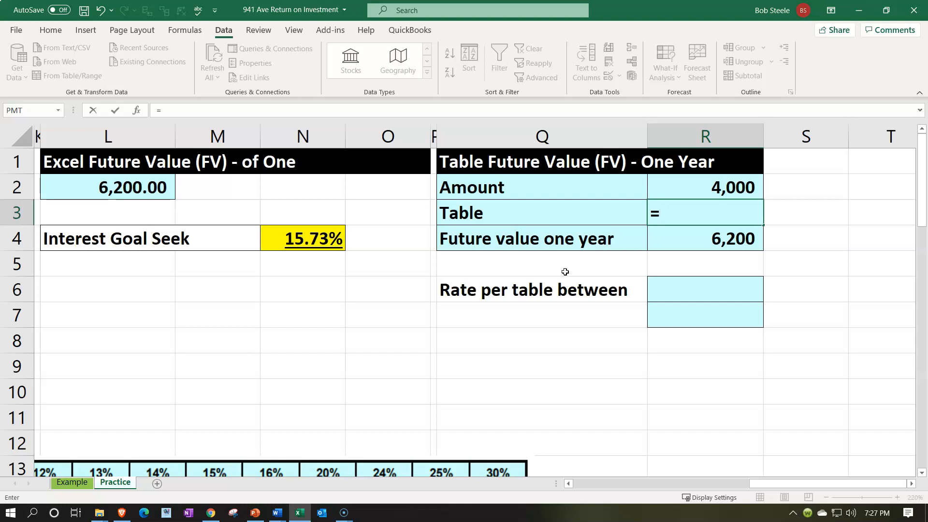
key(Up)
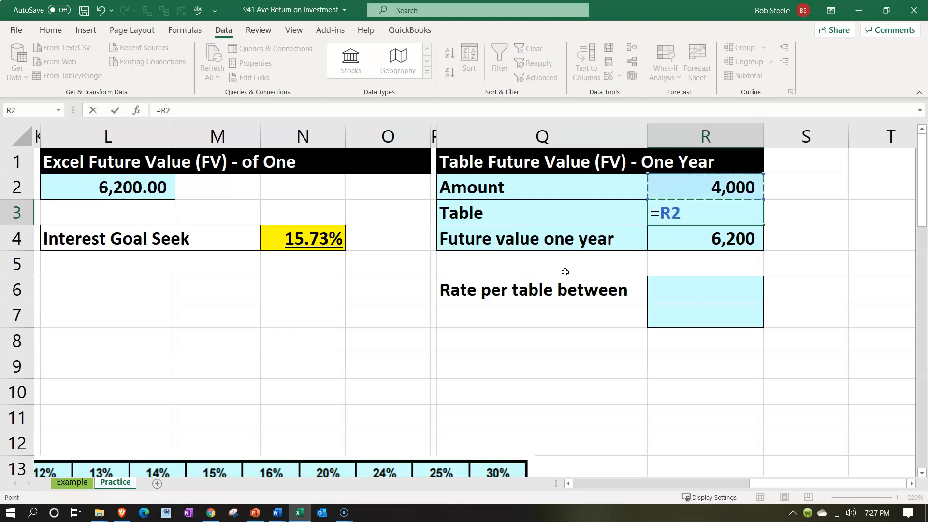
text(/)
key(BackSpace)
key(BackSpace)
key(BackSpace)
key(Down)
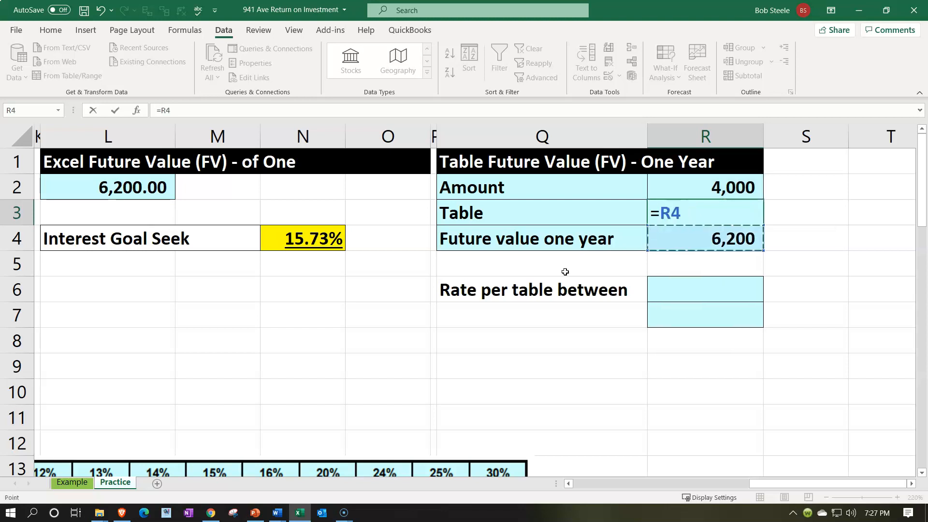
text(/)
key(Up)
key(ctrl+Return)
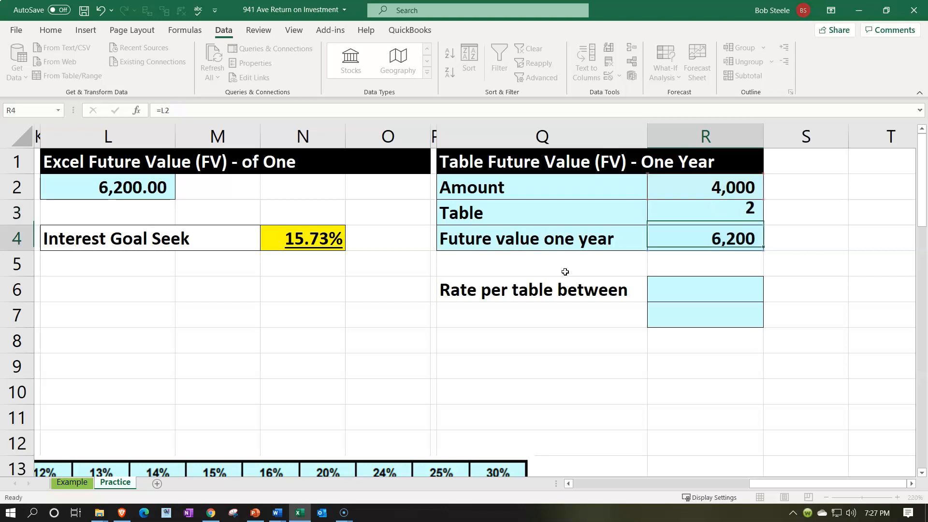
Step: Format the Table factor in R3 to display four decimal places
click(50, 30)
click(466, 73)
click(467, 75)
click(467, 76)
click(466, 76)
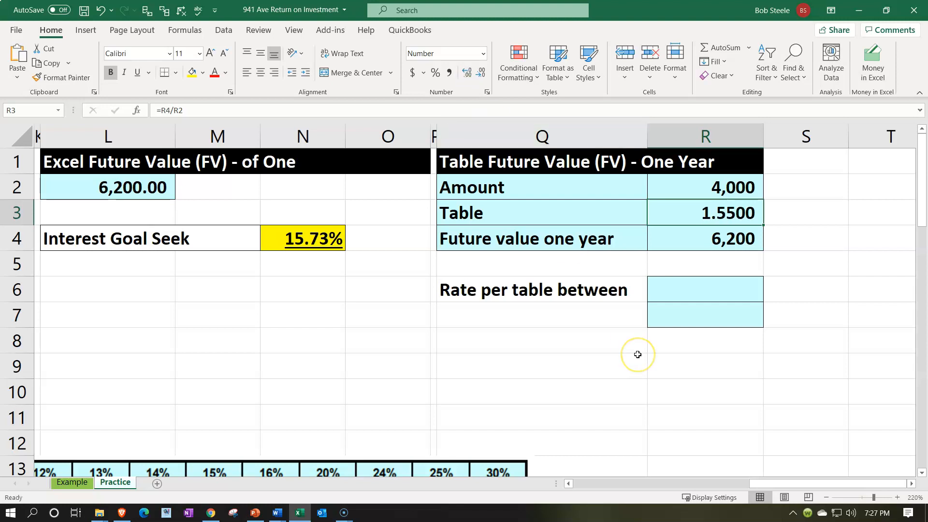
Step: Find the rates bracketing the R3 factor in the future value table's period 3 row, entering 15% in R6 and 16% in R7
click(689, 306)
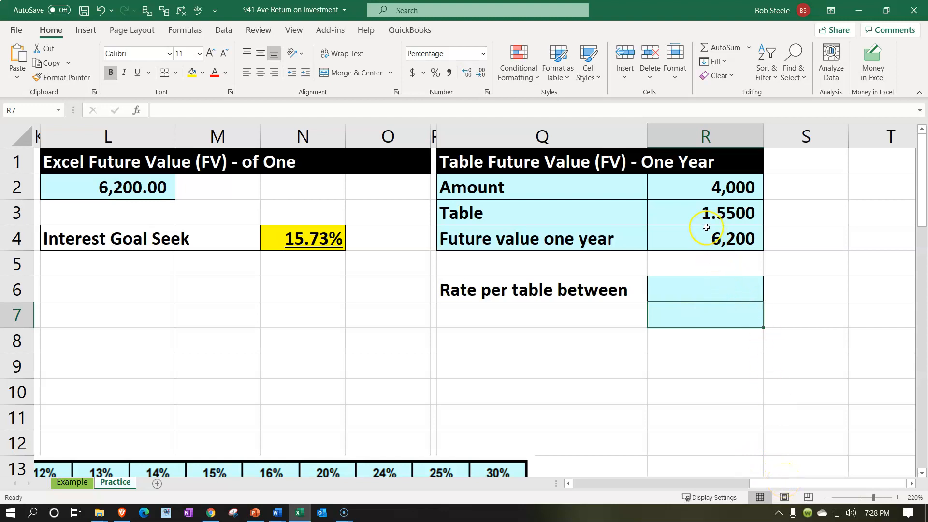
drag(780, 483, 614, 481)
scroll(216, 397, down, 2)
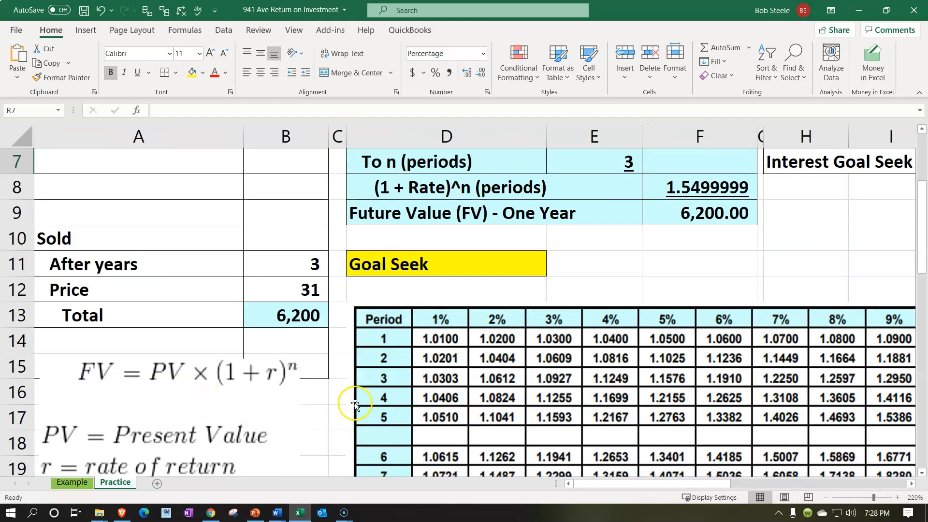
scroll(382, 387, down, 1)
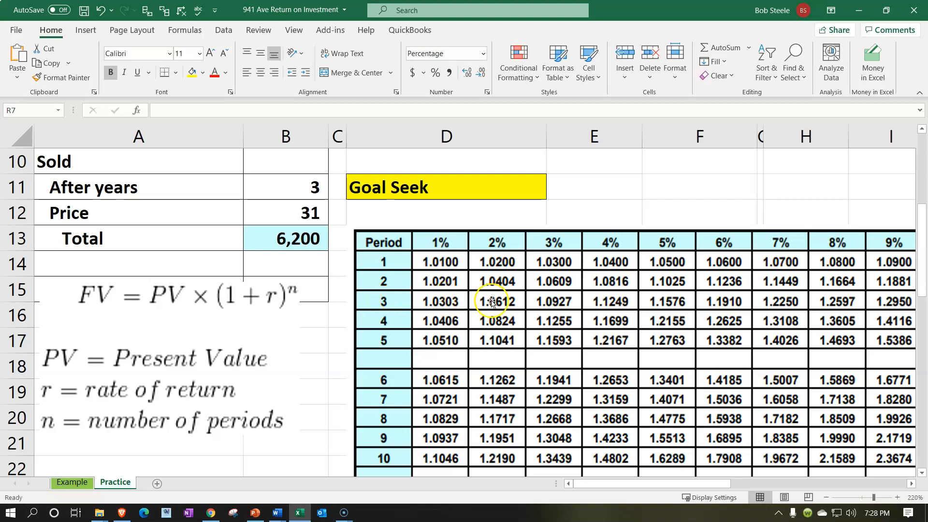
drag(727, 484, 800, 476)
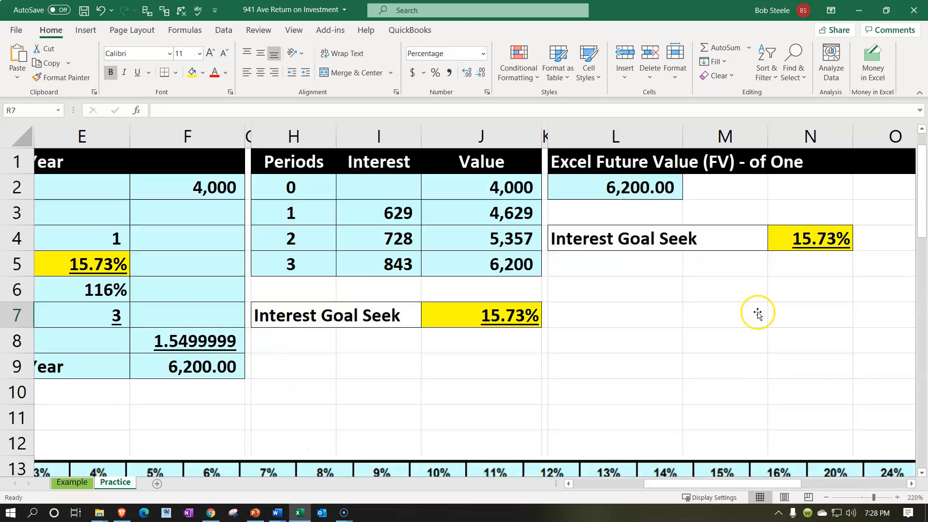
scroll(759, 312, up, 3)
click(781, 275)
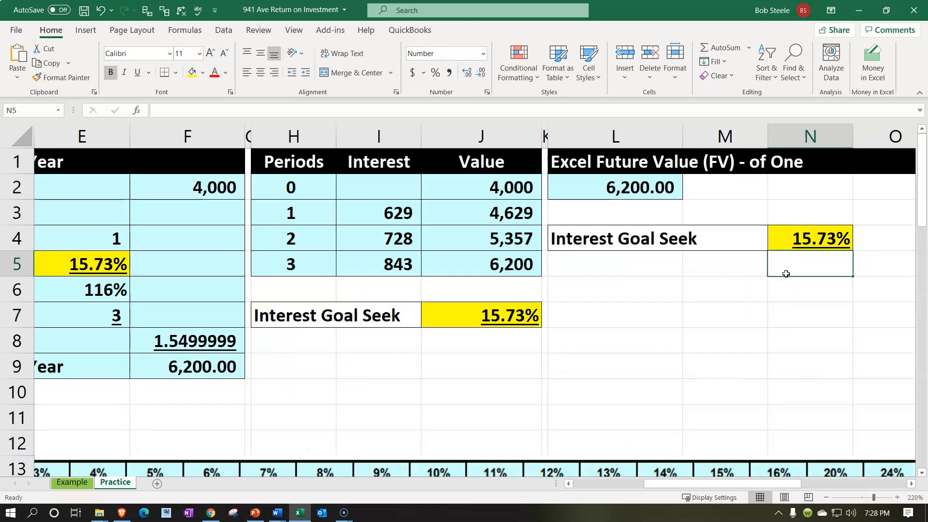
key(Right)
key(Right)
key(Right)
key(Right)
key(Right)
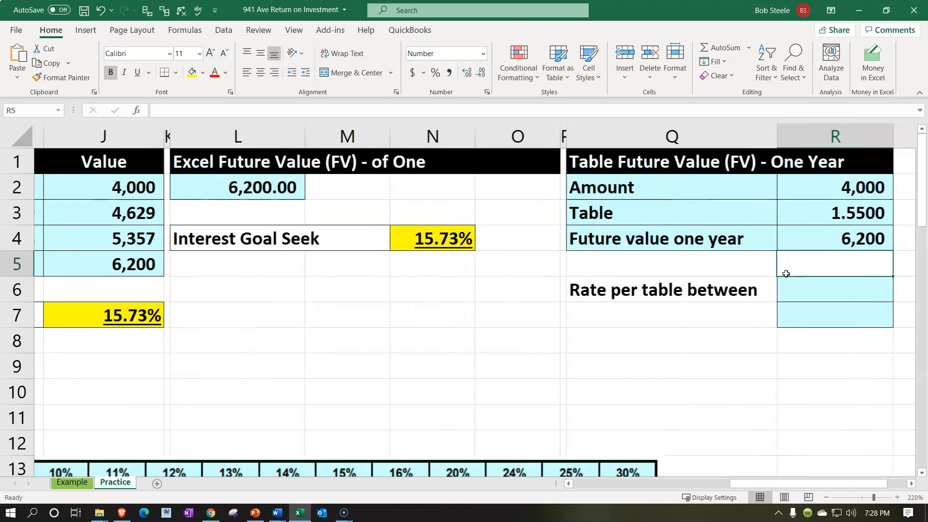
key(Down)
key(Left)
text(15)
key(Return)
text(16)
key(Return)
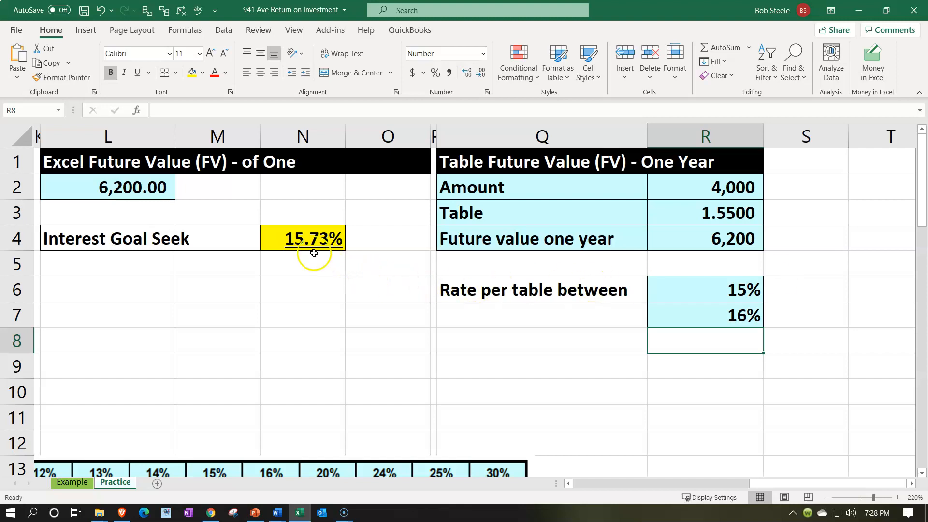
click(304, 238)
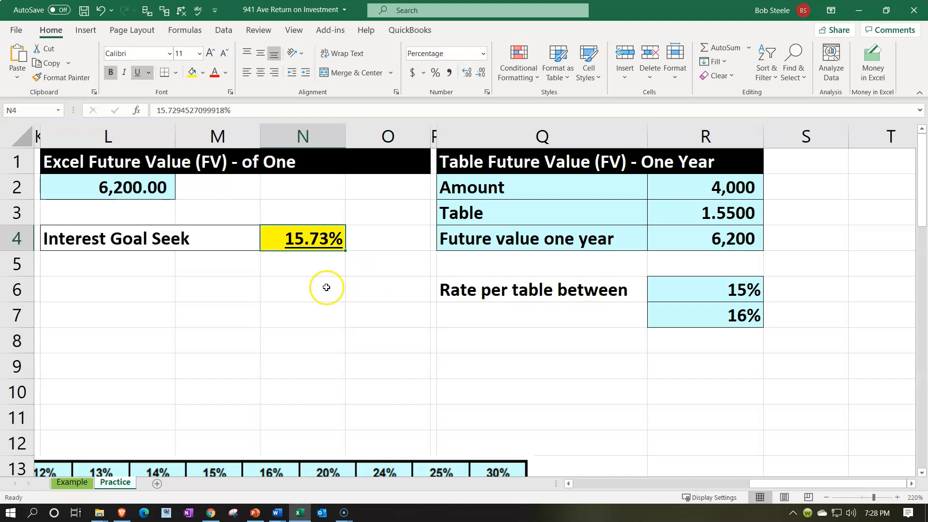